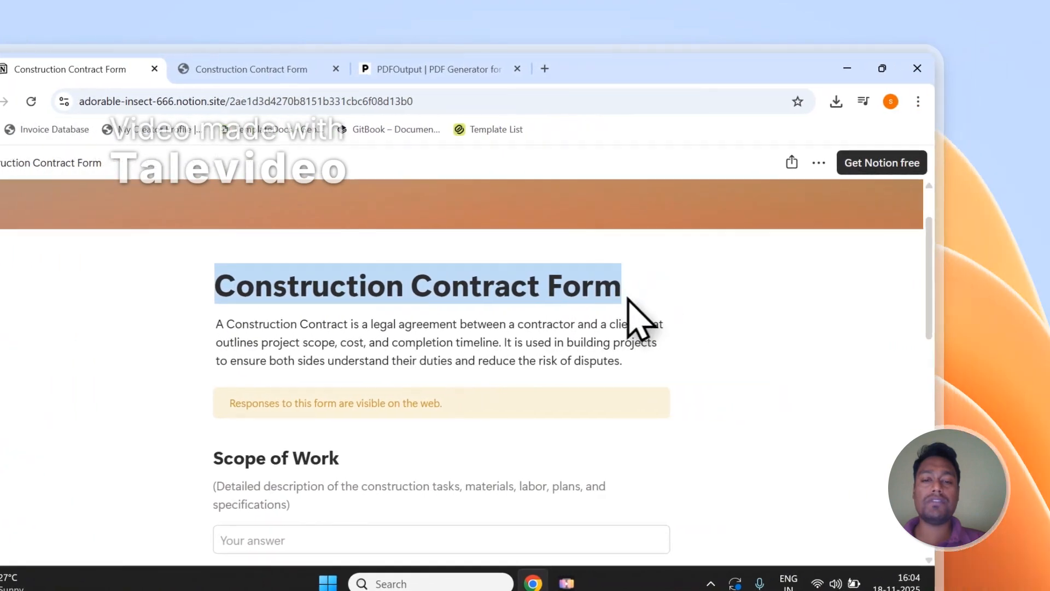
- Look through the questions of the published Construction Contract Form, and examine its response entries in the Notion database
scroll(602, 339, down, 3)
scroll(514, 307, down, 3)
scroll(246, 298, up, 3)
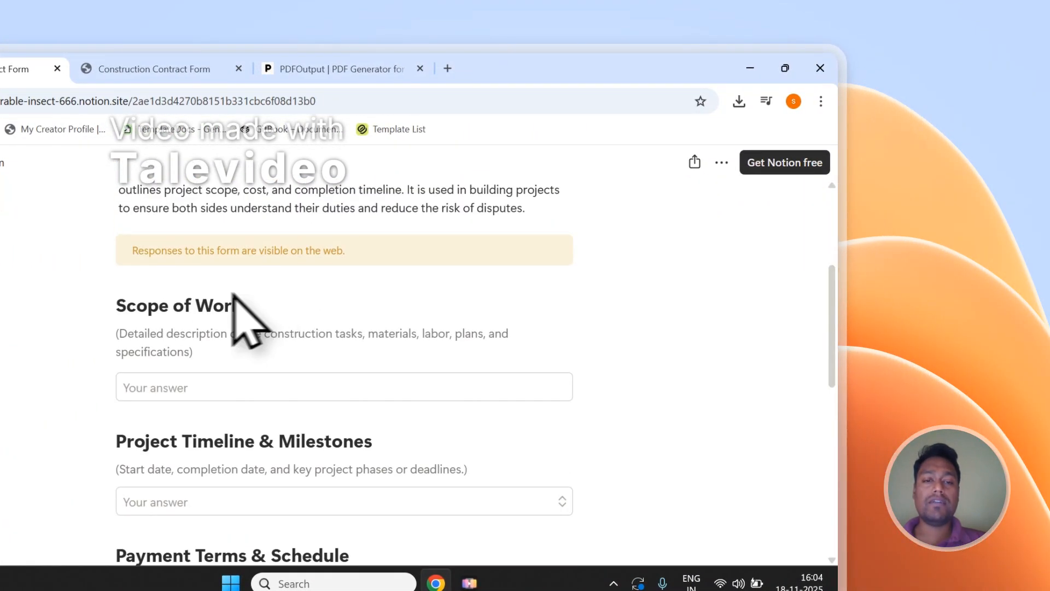
scroll(230, 311, down, 1)
scroll(187, 301, down, 2)
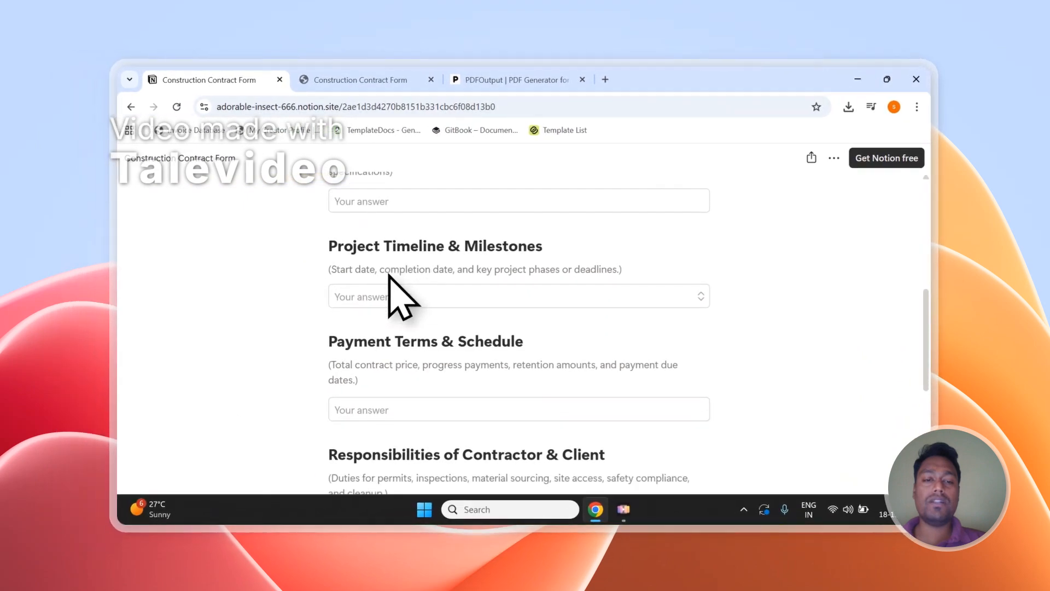
scroll(389, 275, down, 5)
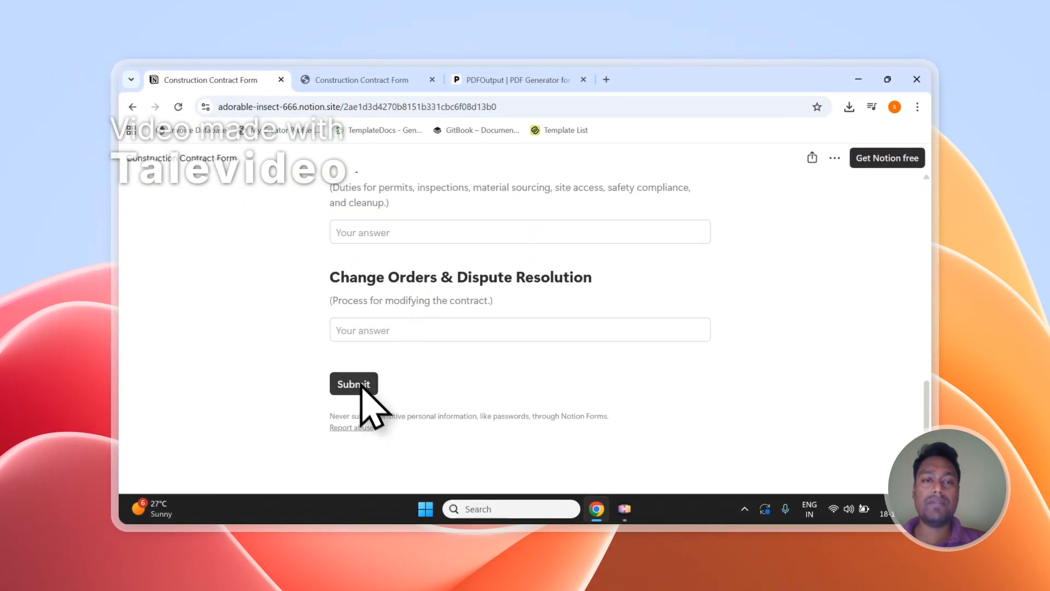
click(358, 80)
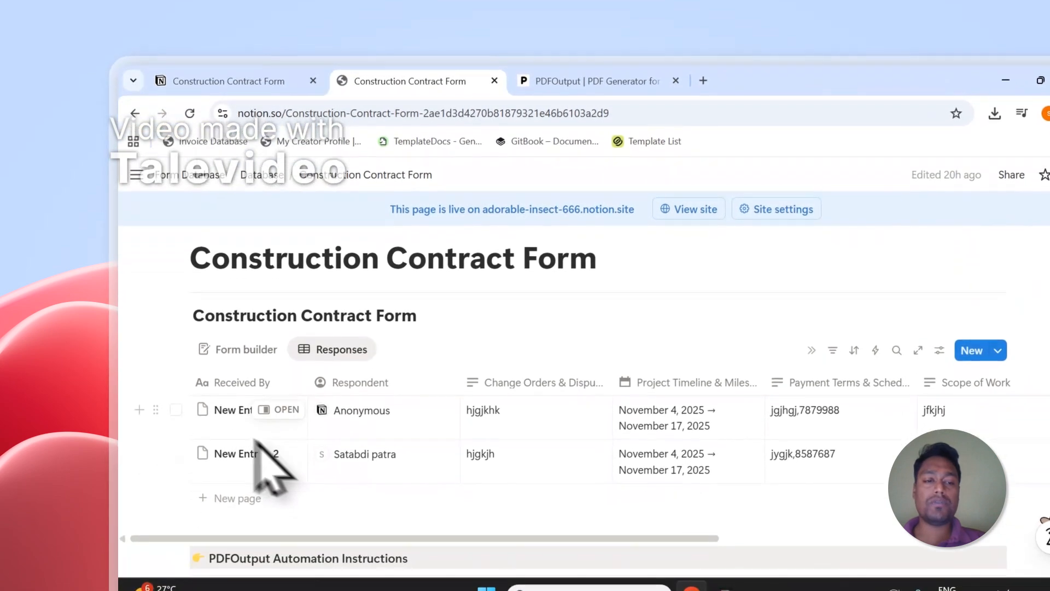
click(176, 410)
click(175, 447)
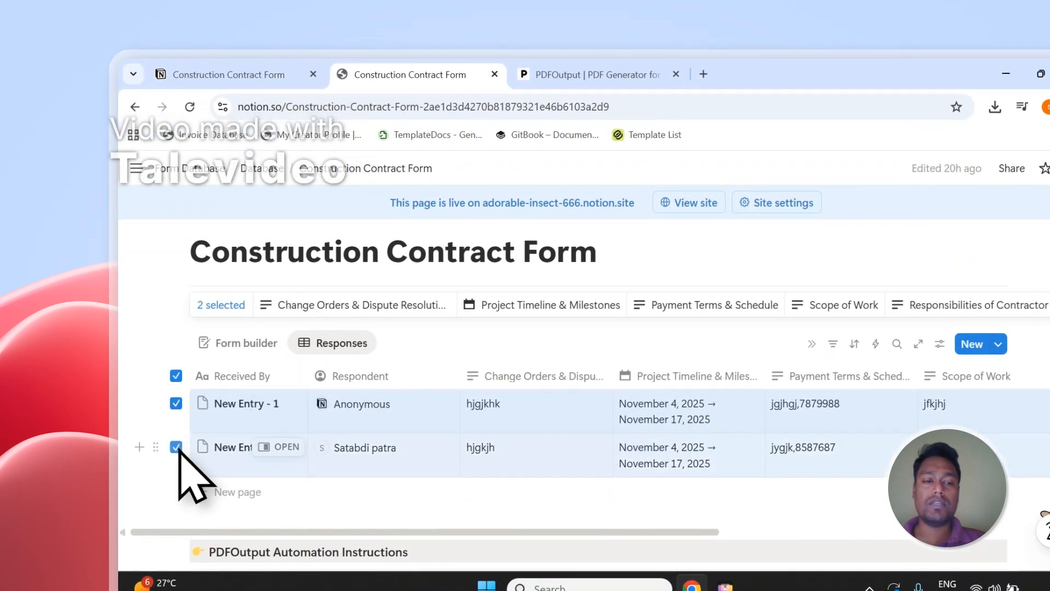
click(176, 377)
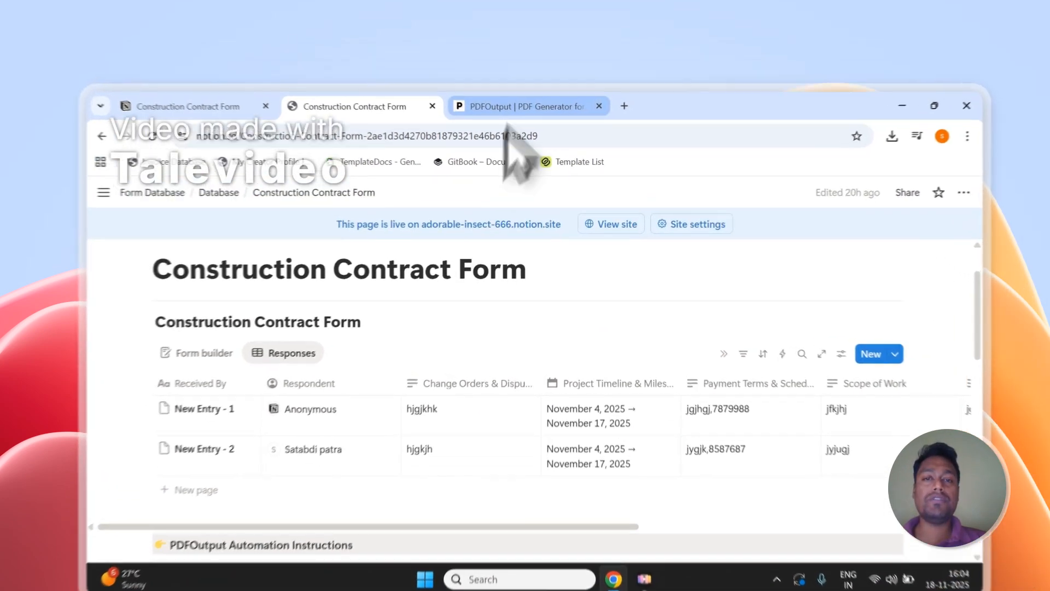
- Switch to the PDFOutput site and read its introduction on generating PDFs from Google Docs using a Notion database
click(519, 80)
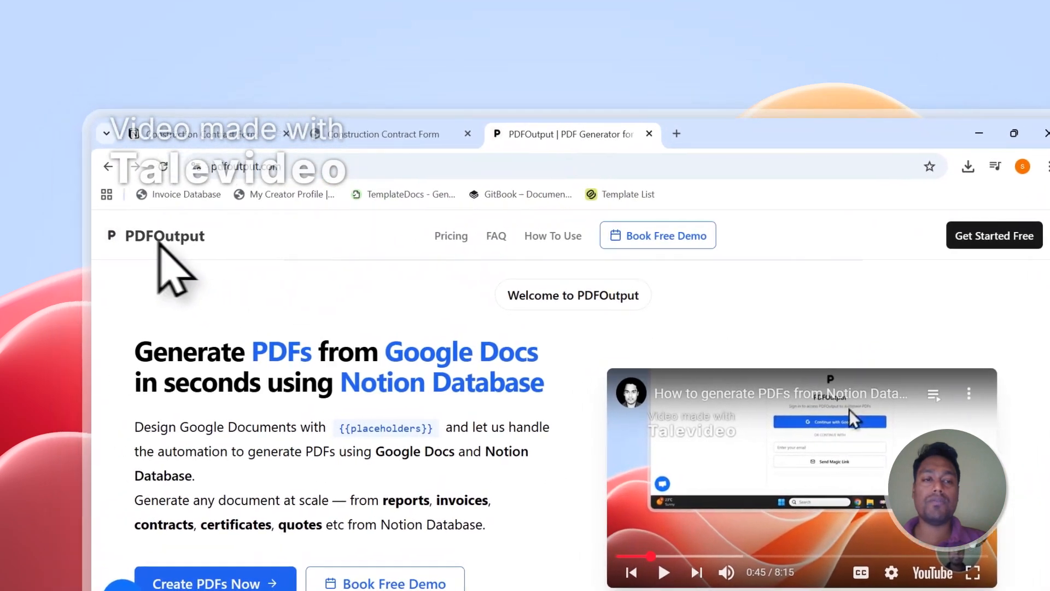
drag(252, 350, 299, 349)
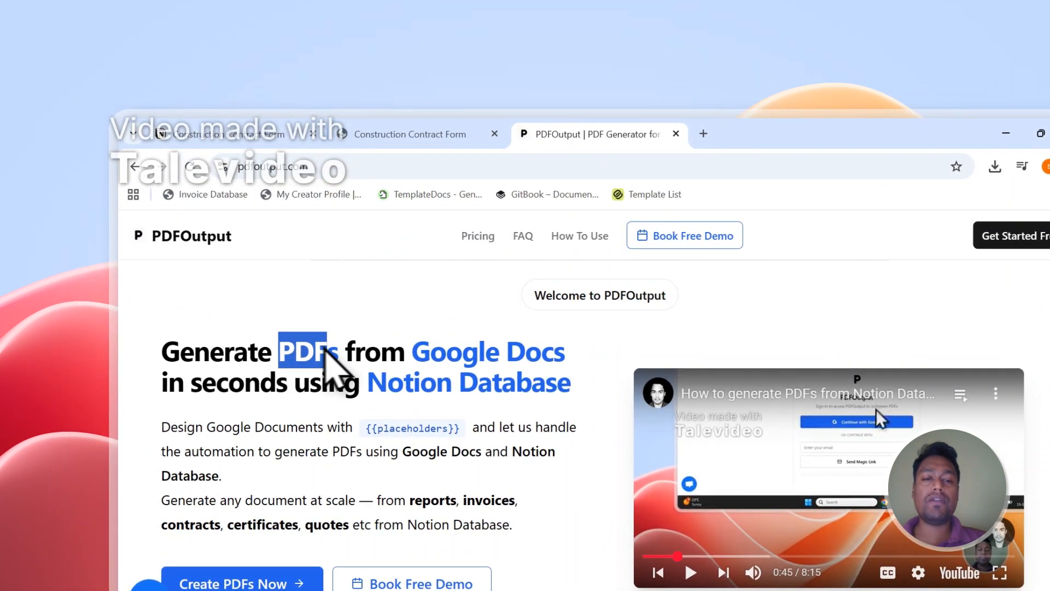
drag(413, 350, 366, 386)
drag(441, 393, 571, 395)
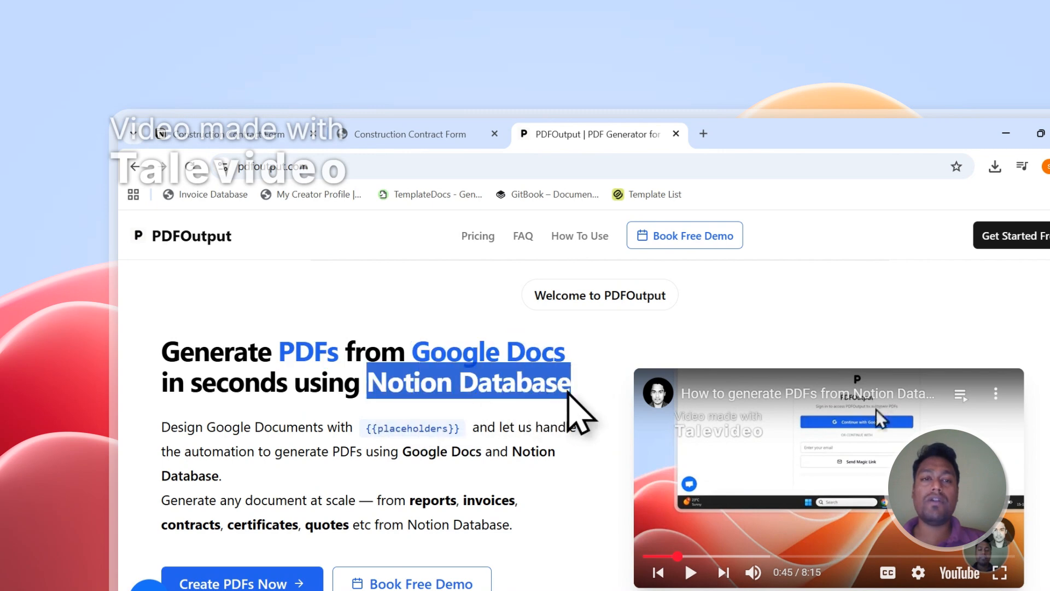
click(451, 134)
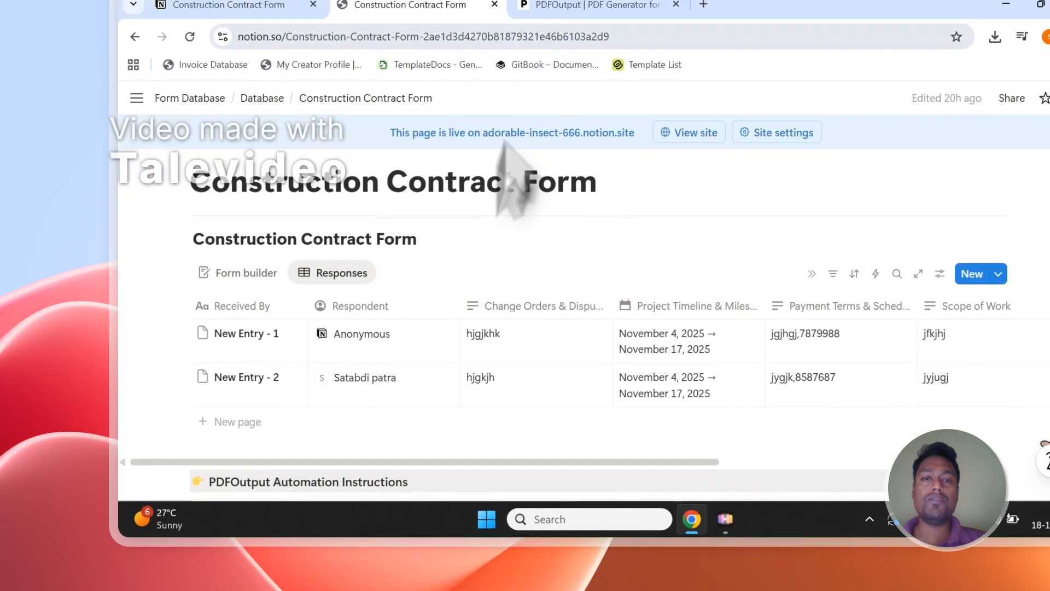
click(547, 131)
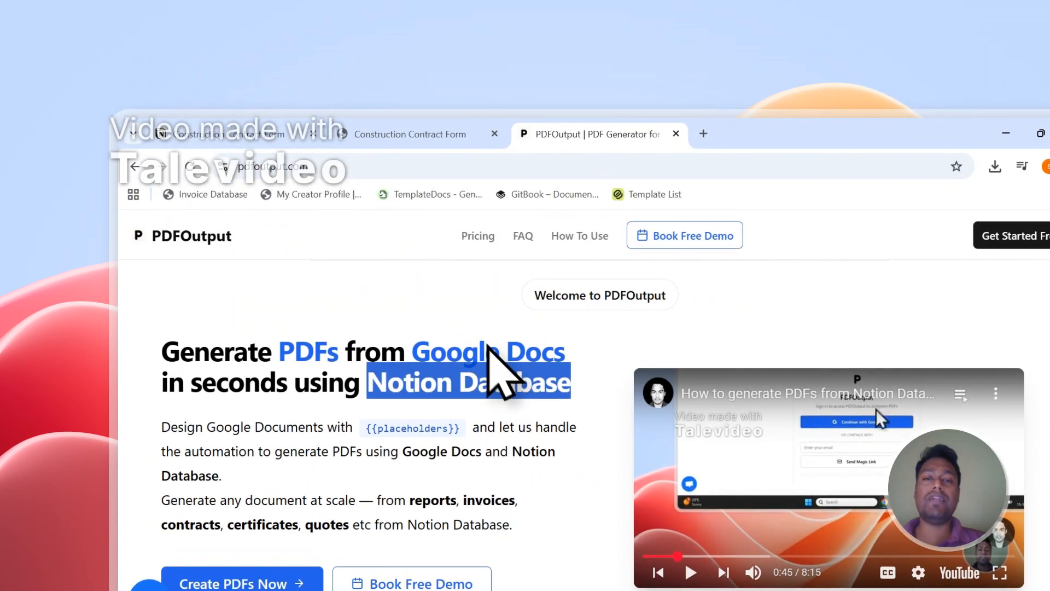
click(495, 344)
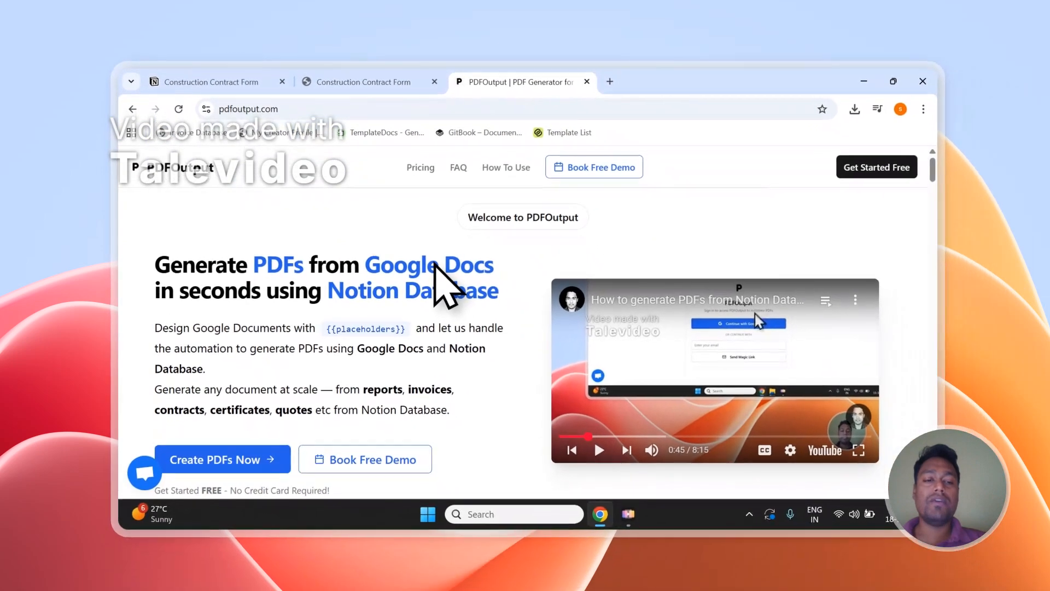
scroll(361, 402, down, 1)
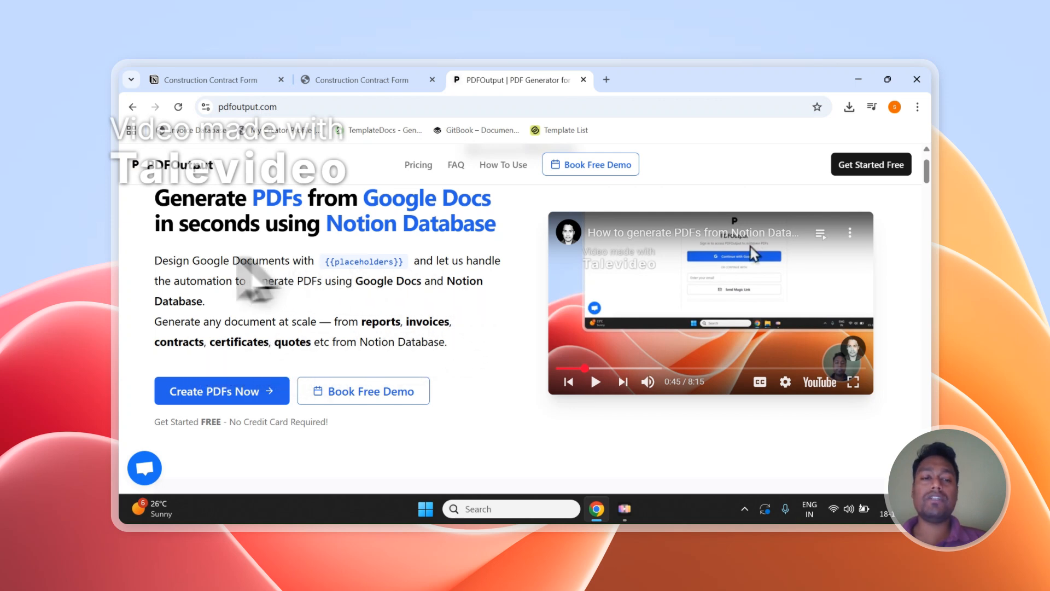
scroll(207, 347, up, 1)
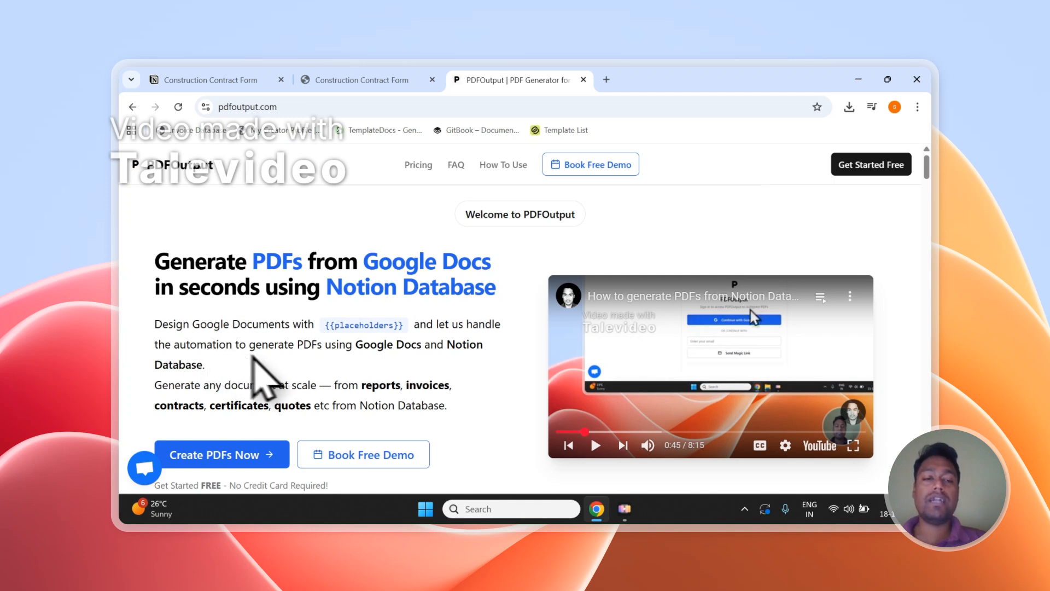
scroll(276, 374, down, 1)
scroll(277, 374, up, 1)
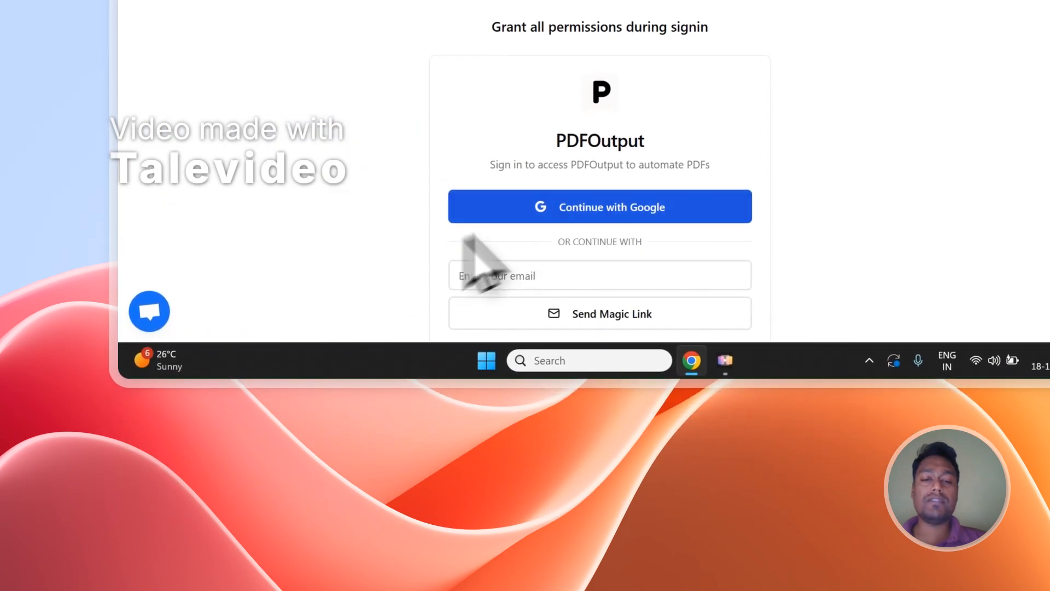
- Sign in to PDFOutput with the existing Google account and grant the requested account access
click(519, 203)
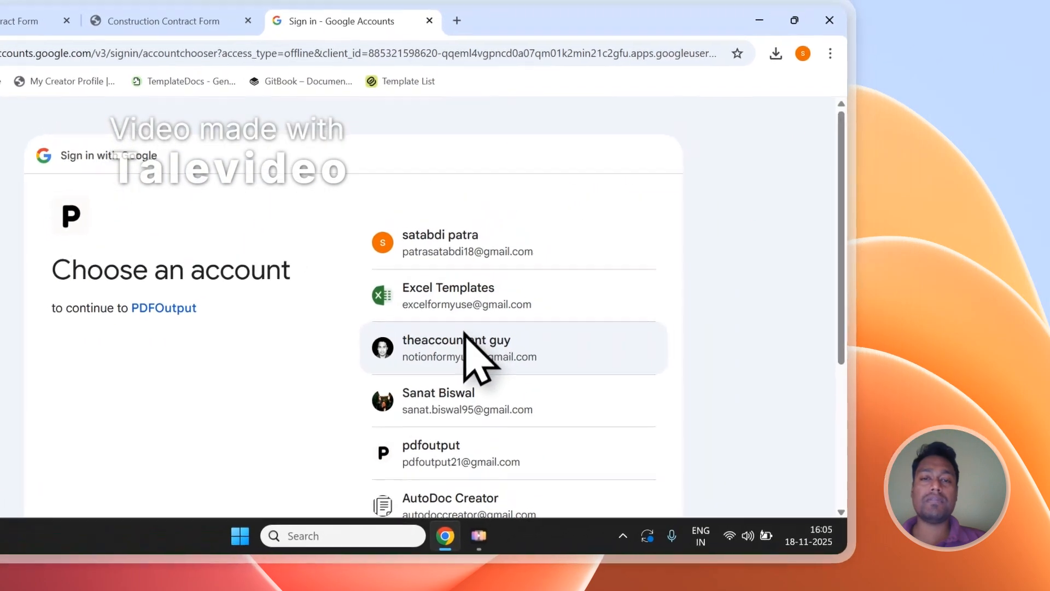
click(454, 340)
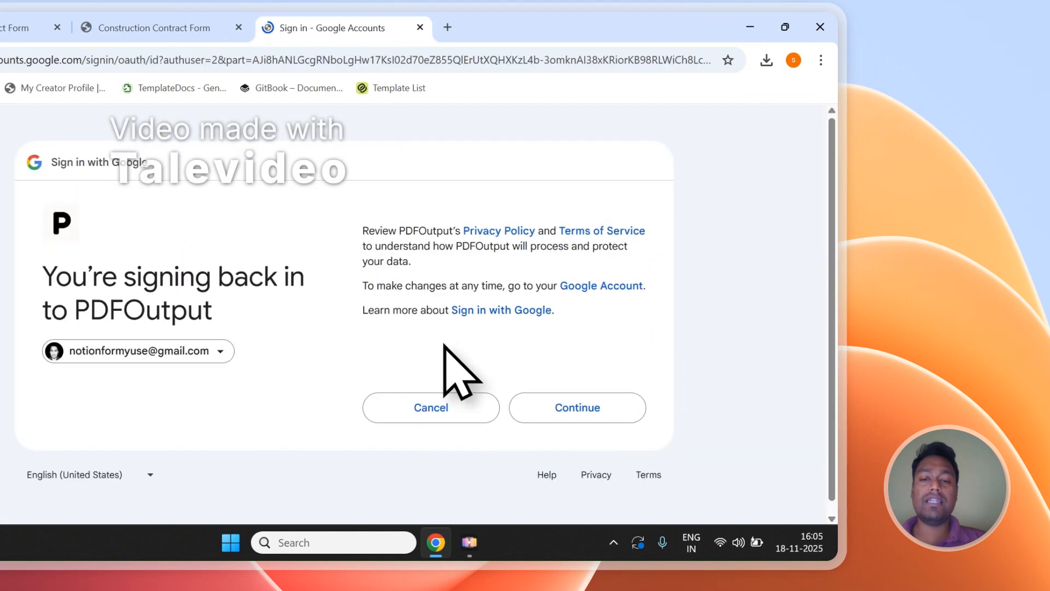
click(555, 409)
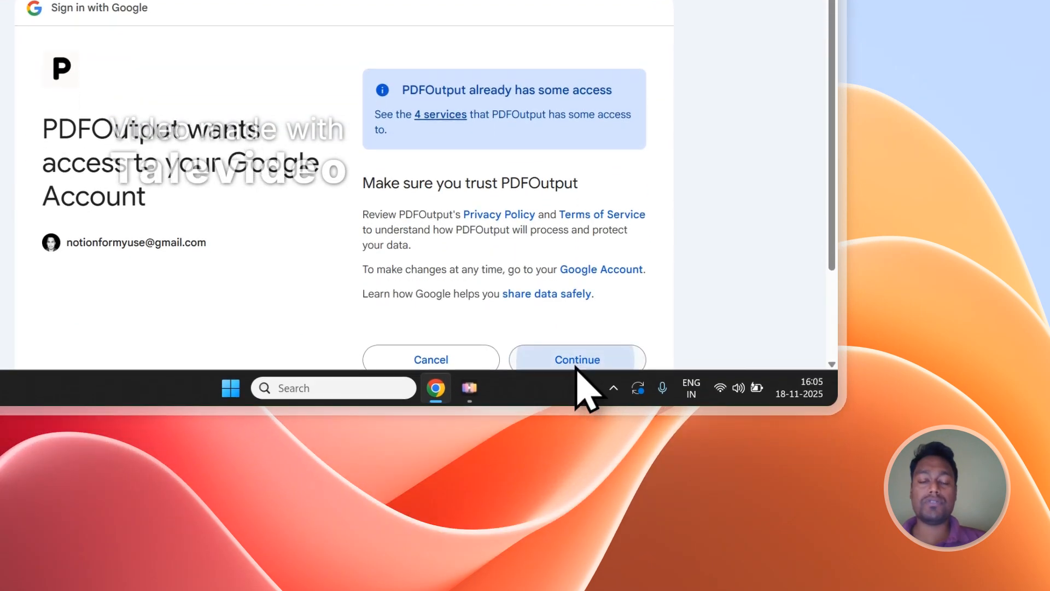
click(578, 513)
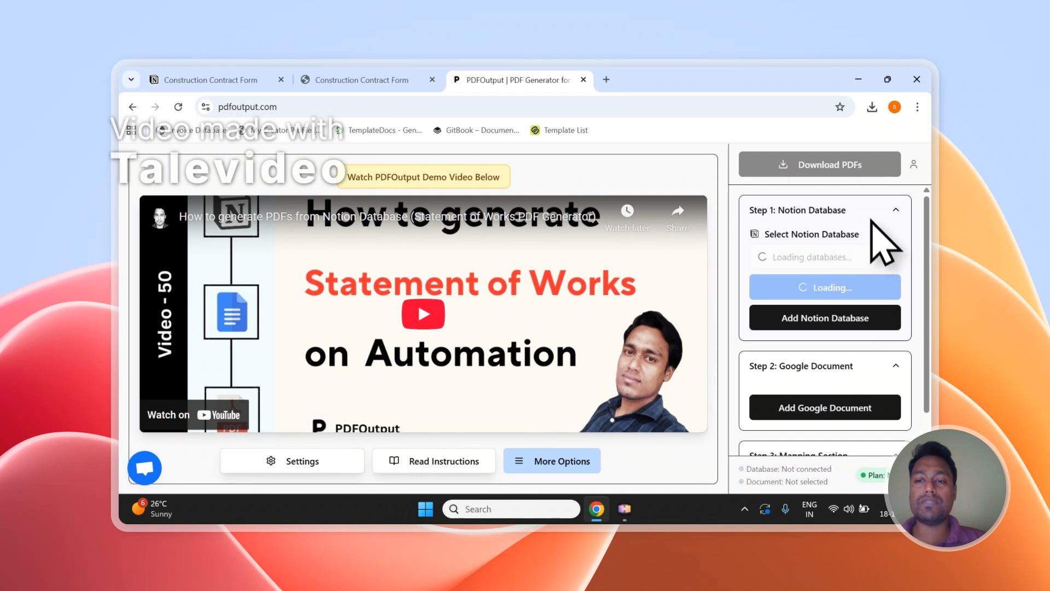
- Look over the Notion database, Google document and mapping sections, and start adding a Notion database
scroll(845, 361, down, 1)
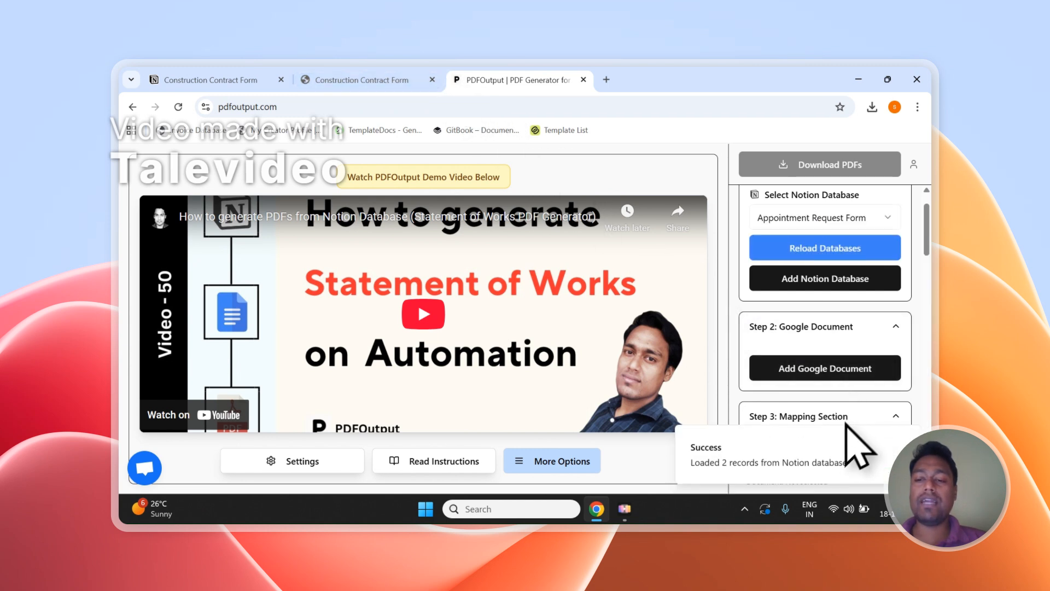
scroll(858, 416, down, 10)
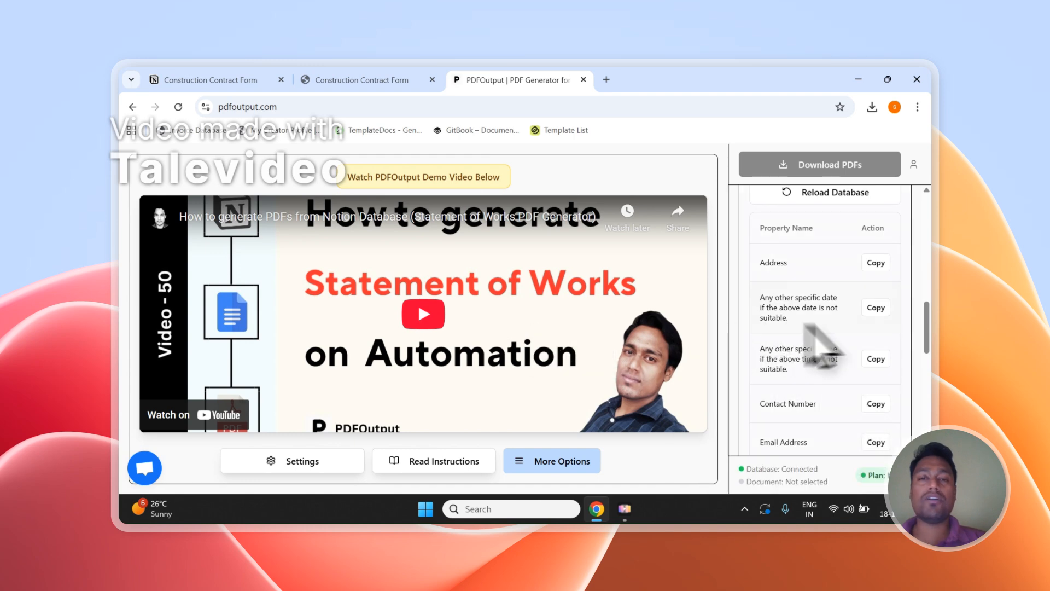
scroll(840, 326, down, 5)
scroll(845, 331, down, 2)
scroll(848, 333, up, 10)
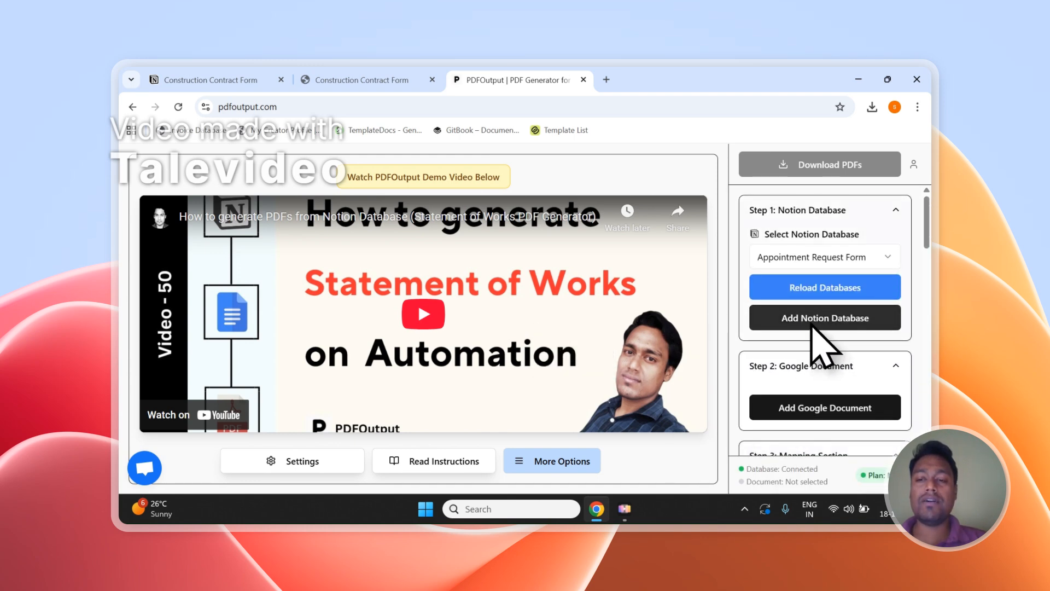
click(812, 325)
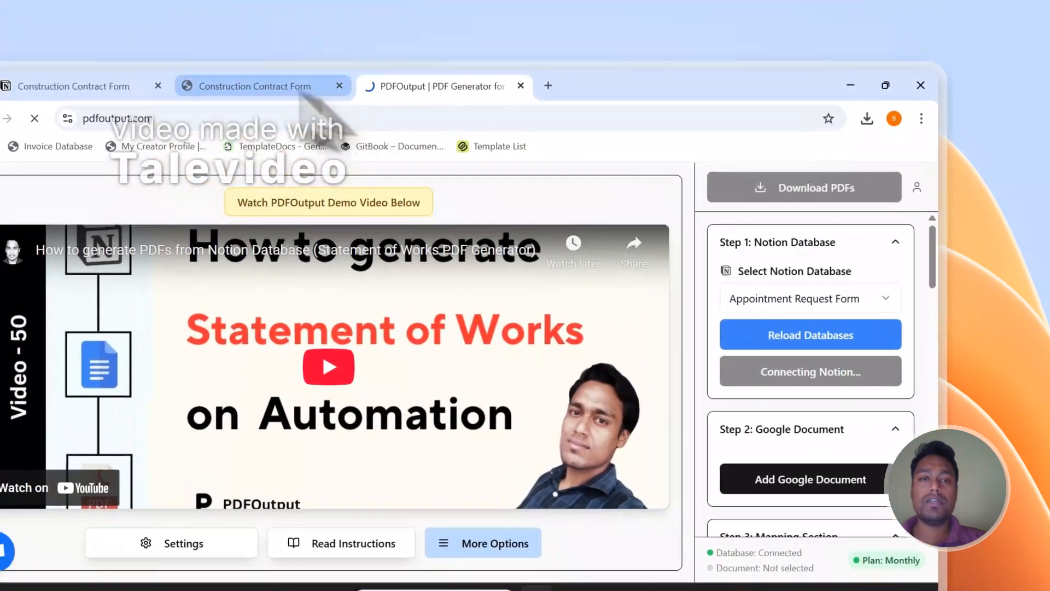
- Copy the page title "Construction Contract Form" from the Notion page that holds the form responses
click(345, 76)
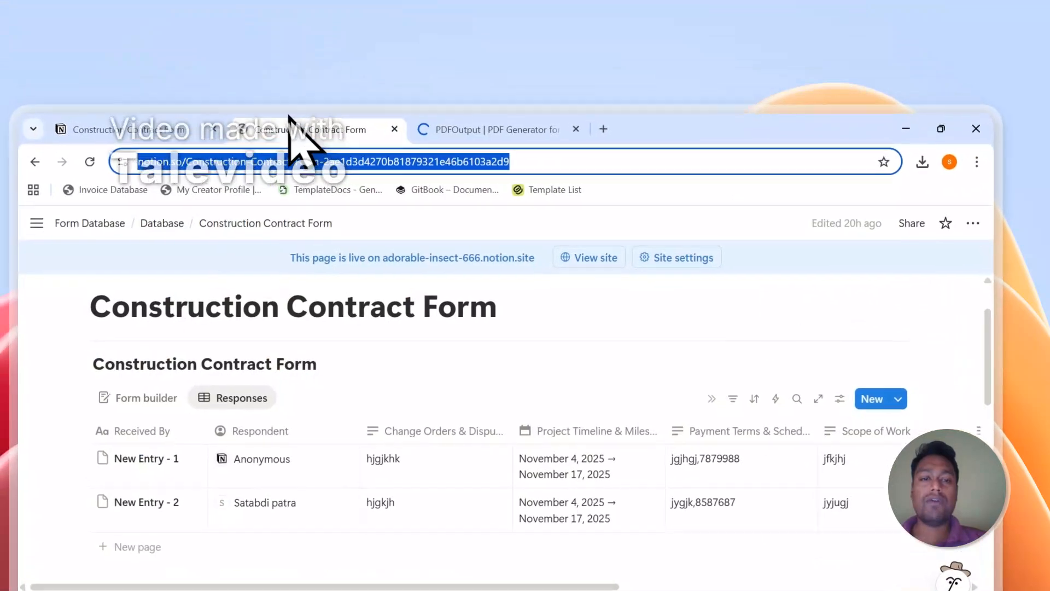
click(342, 306)
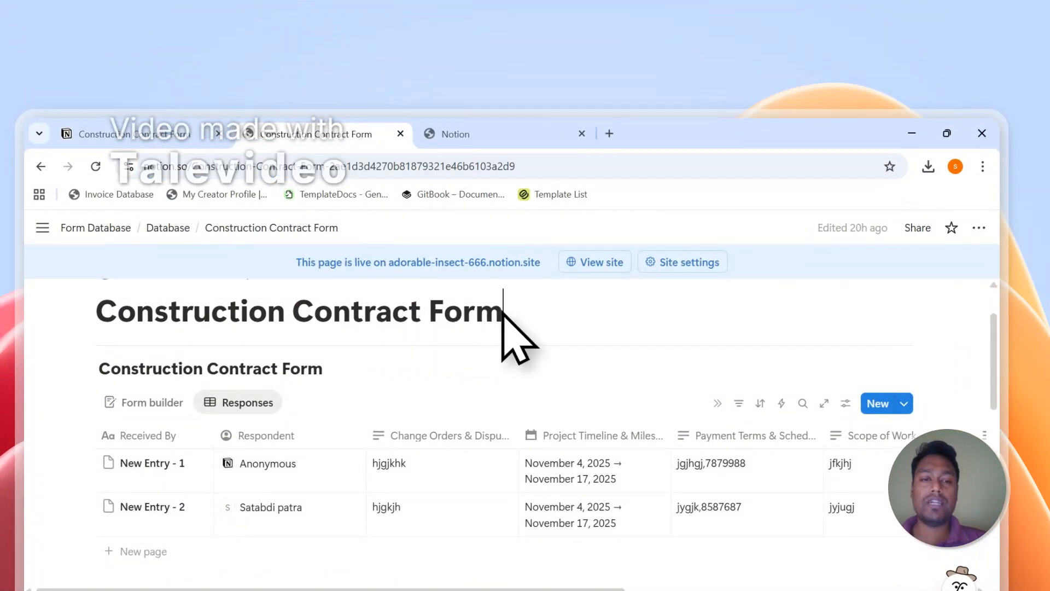
drag(502, 313, 126, 317)
right_click(207, 325)
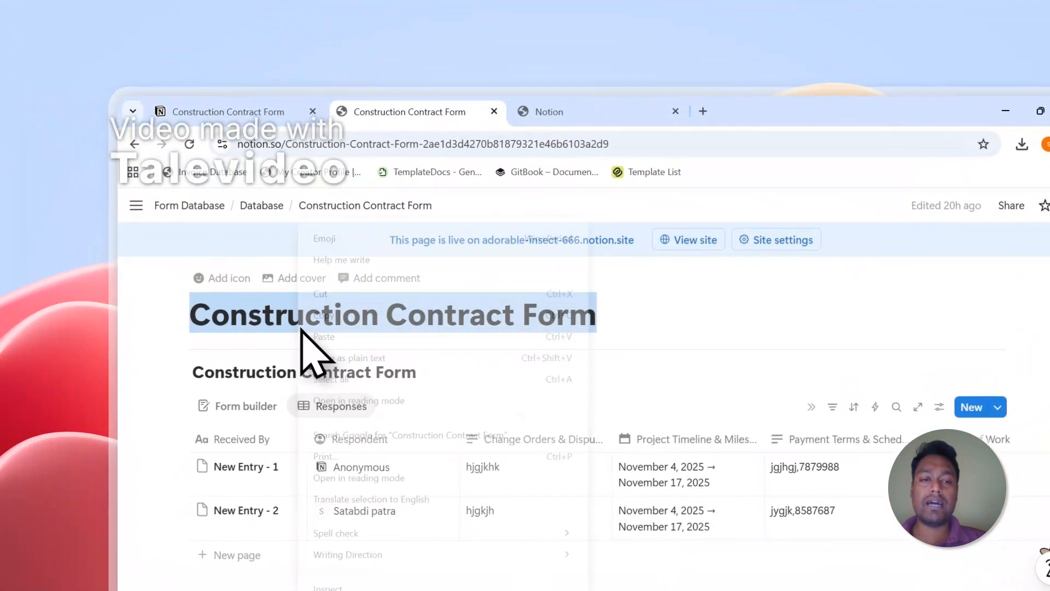
click(311, 320)
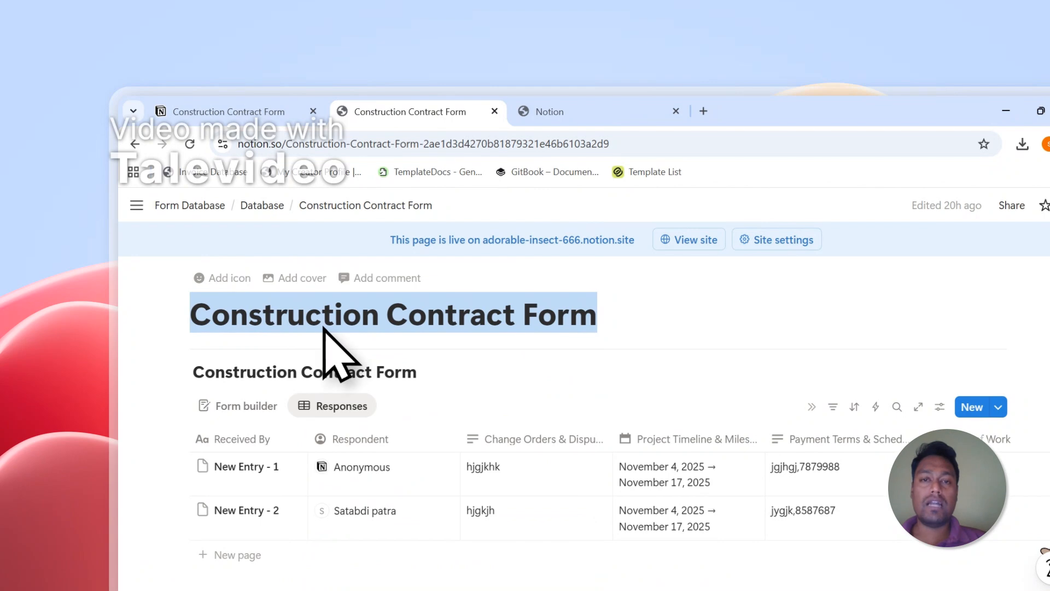
- In Notion's PDFOutput authorization, search the pages for "Construction Contract Form" and select the one under Form Database / Database
click(582, 107)
click(498, 403)
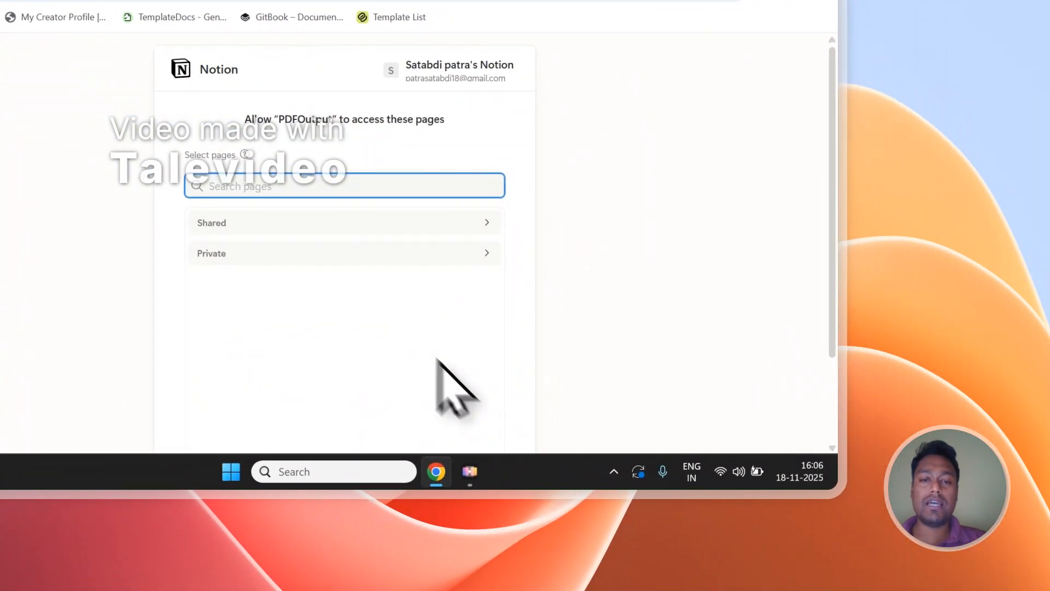
right_click(239, 185)
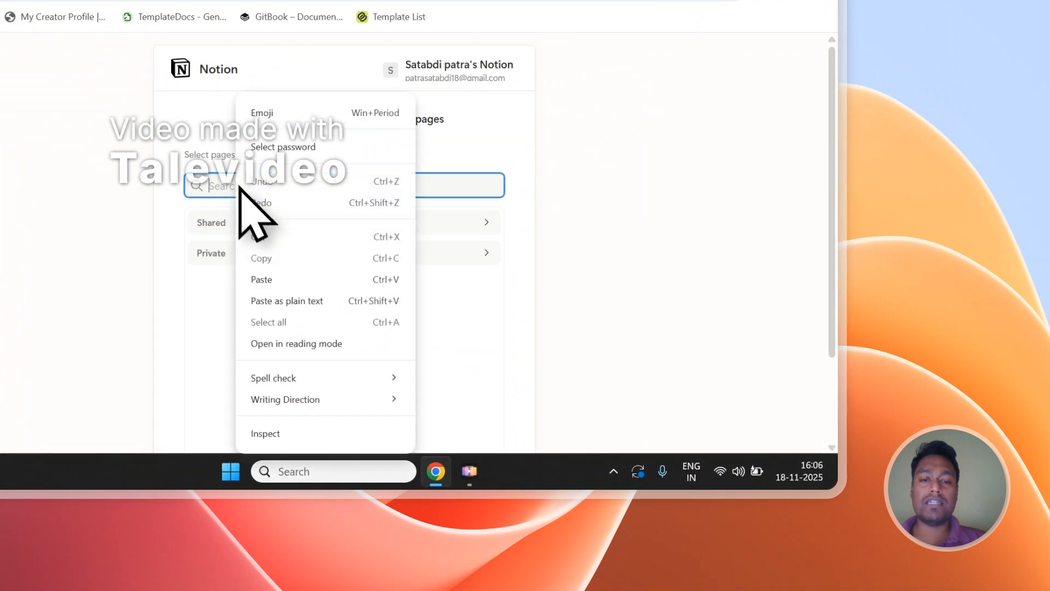
click(284, 280)
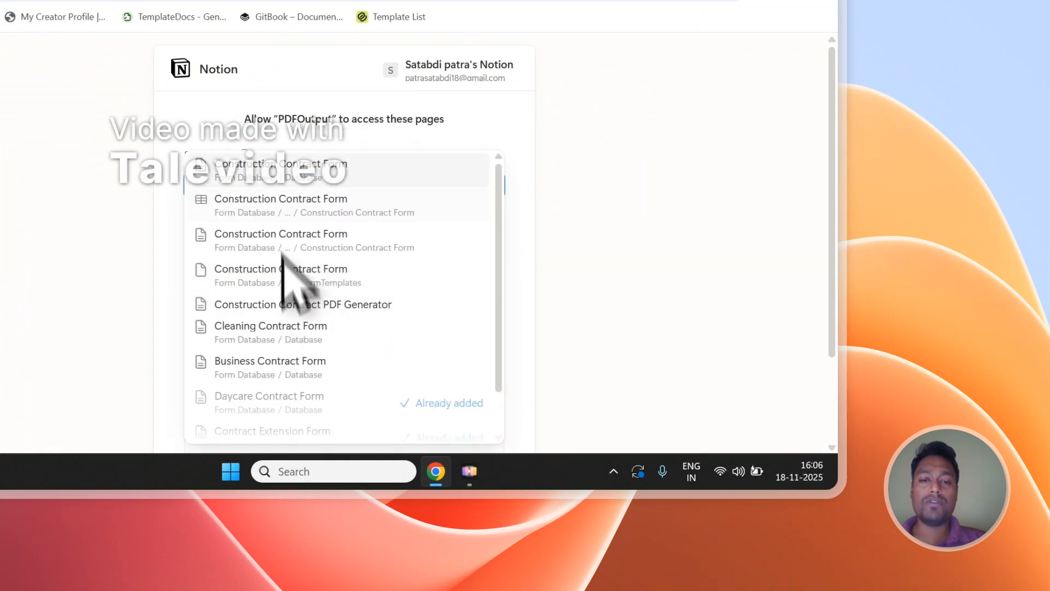
click(304, 174)
click(430, 125)
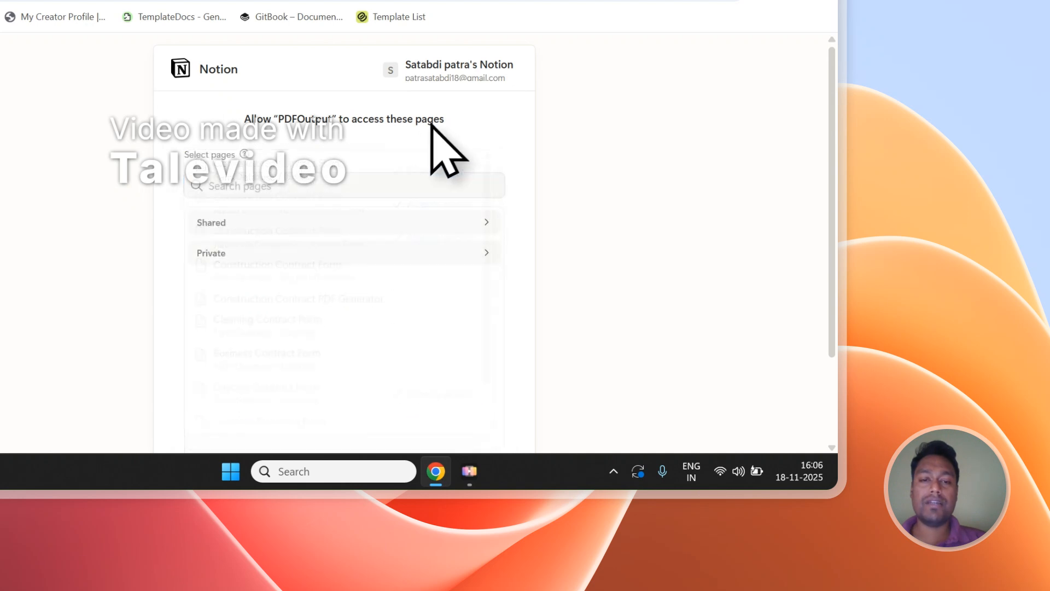
- Review the pages chosen for PDFOutput access, and return to the Construction Contract Form responses page in Notion
scroll(295, 246, down, 3)
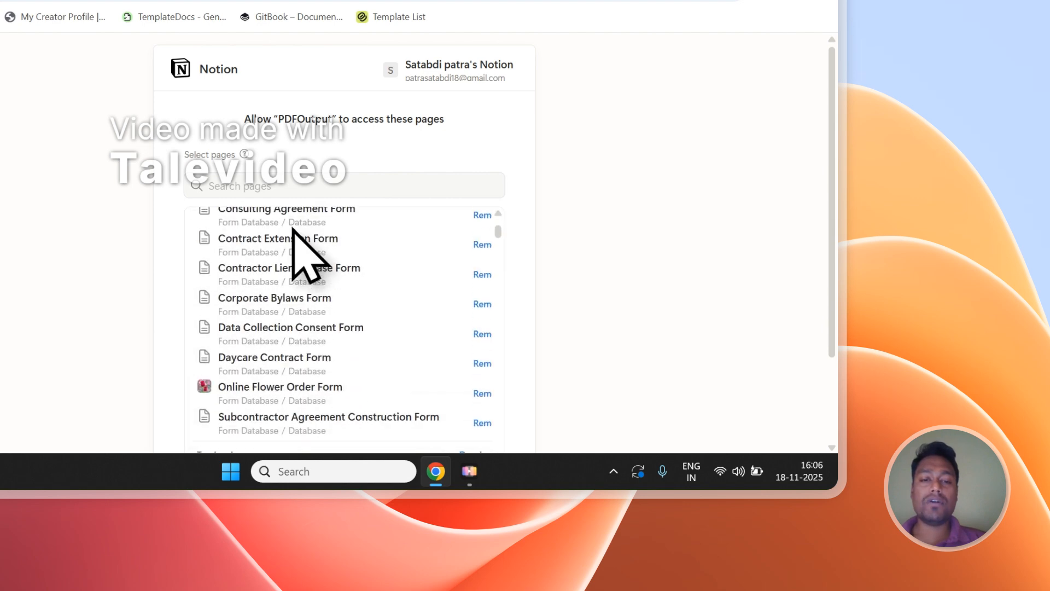
scroll(303, 250, up, 3)
click(272, 195)
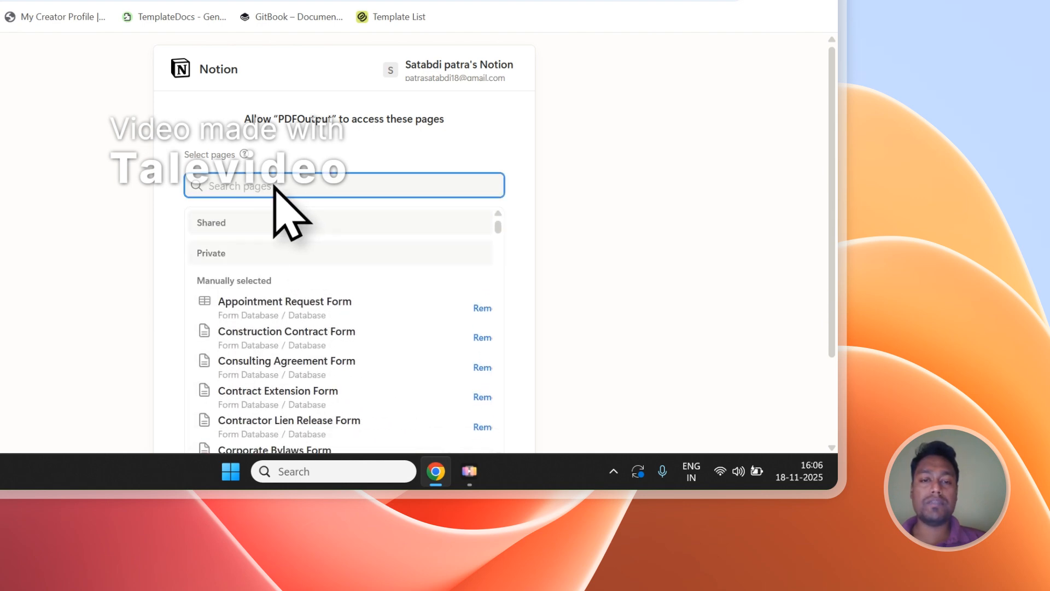
scroll(284, 308, down, 5)
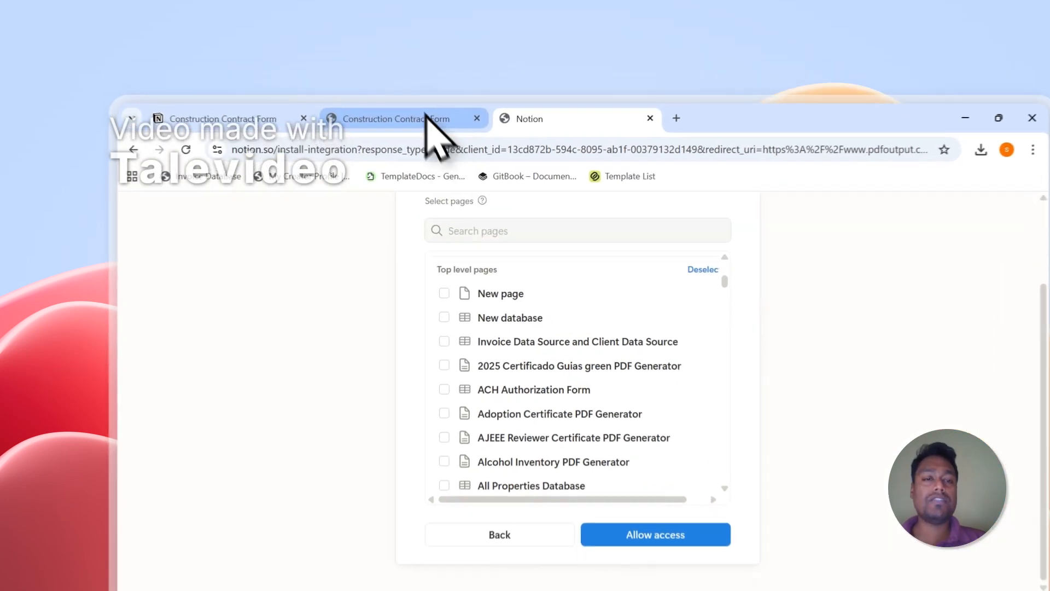
click(399, 80)
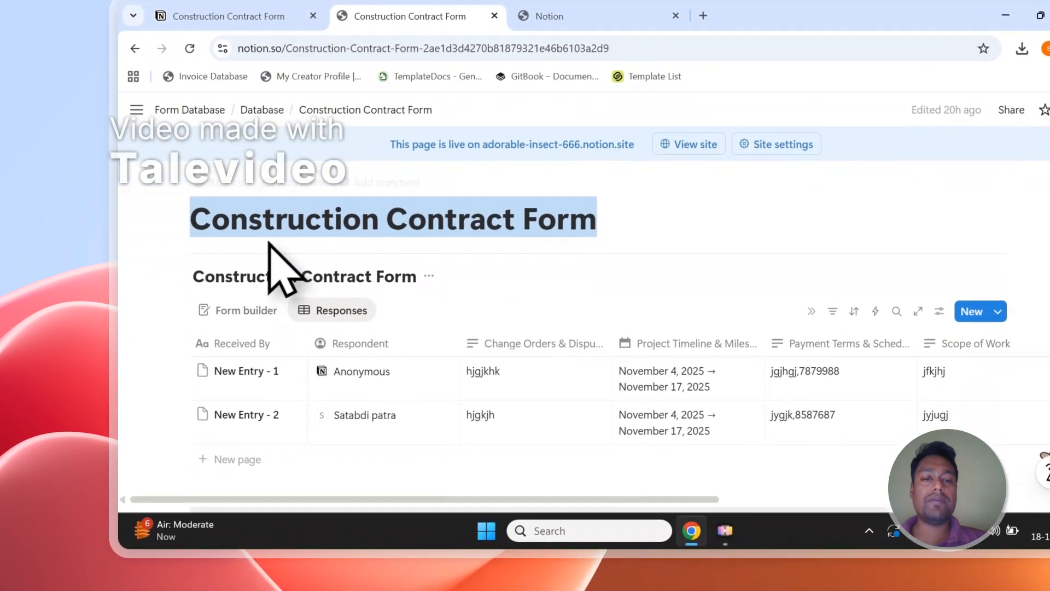
- Compare the Notion page title "Construction Contract Form" with the manually selected pages in the PDFOutput authorization
click(472, 216)
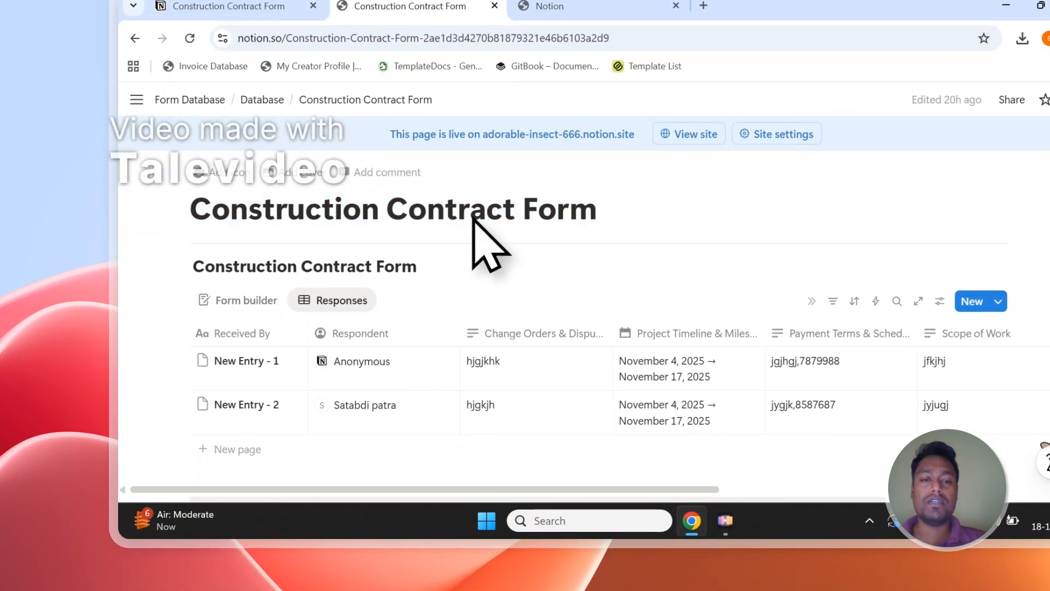
drag(192, 217, 605, 217)
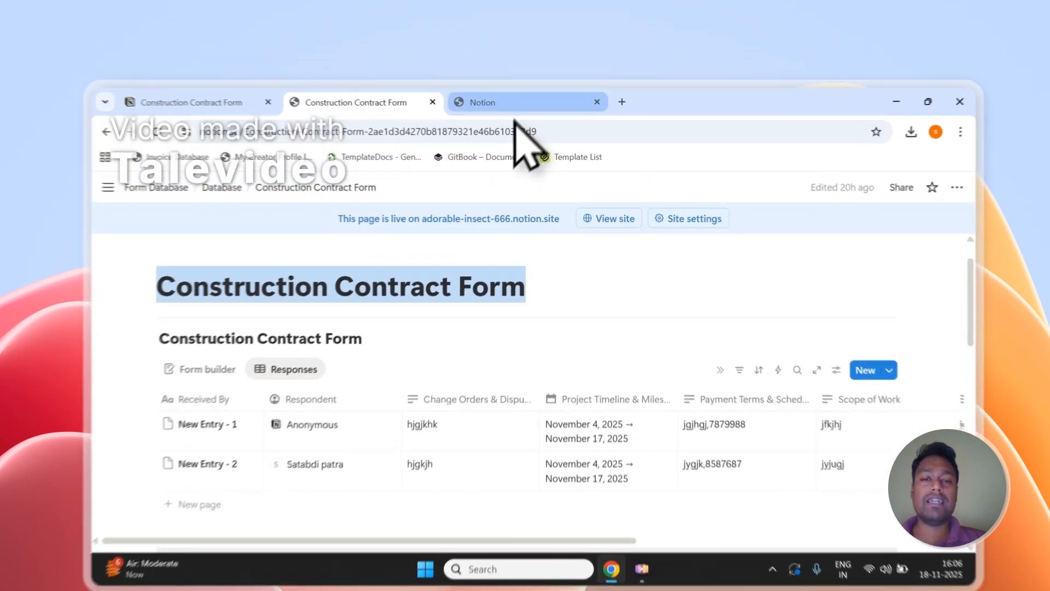
click(492, 80)
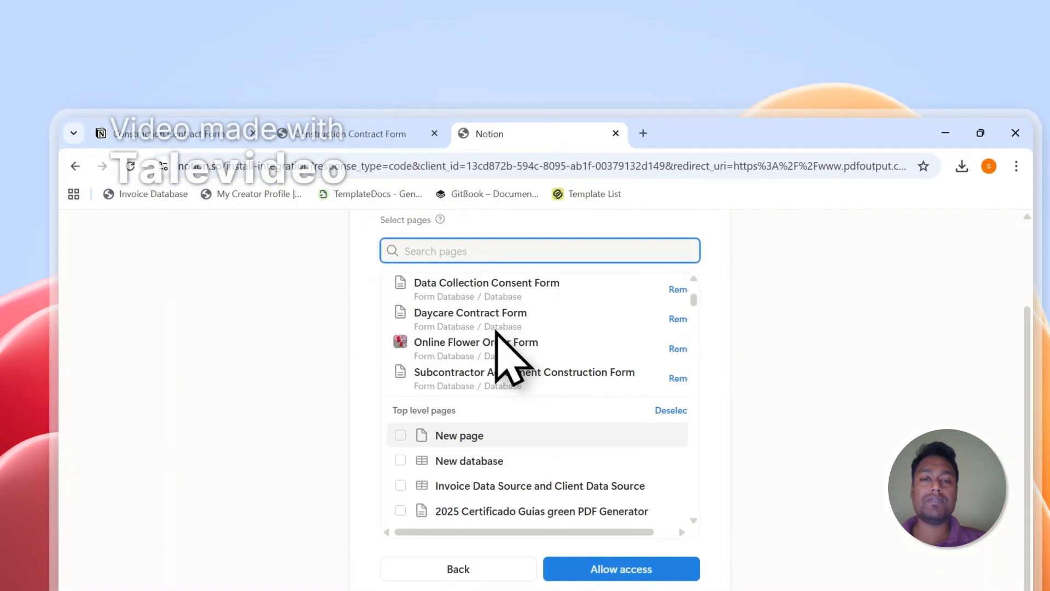
scroll(495, 331, up, 10)
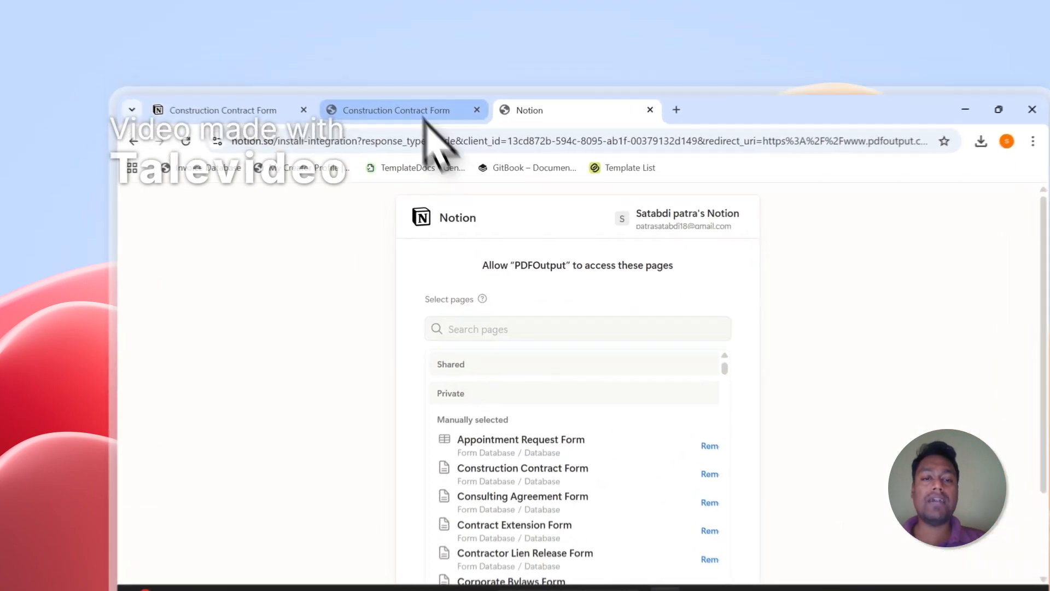
click(356, 80)
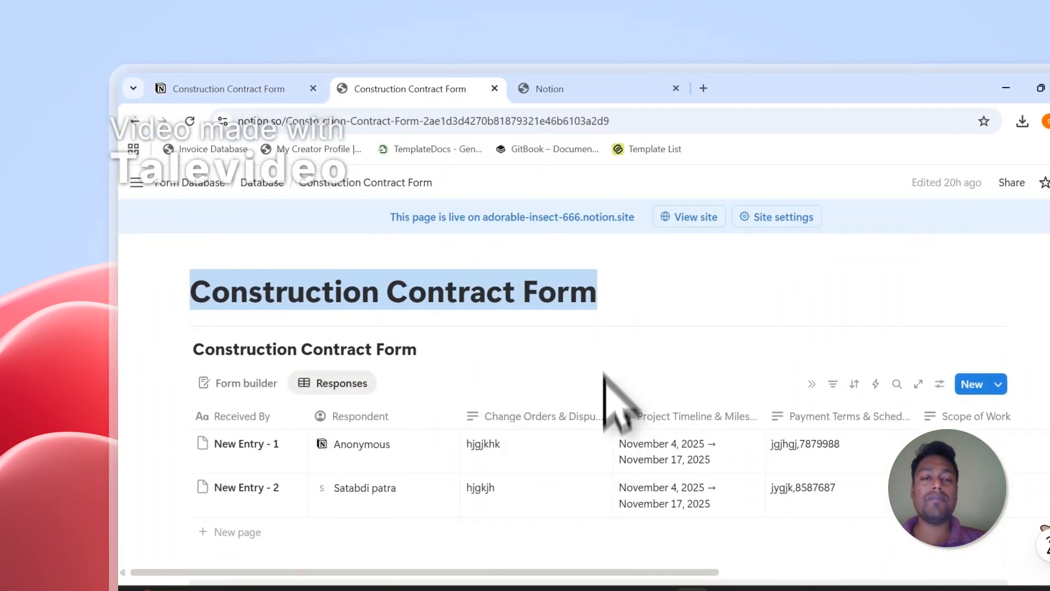
- Allow PDFOutput to access the selected Notion pages, and switch to the PDFOutput workspace
click(579, 90)
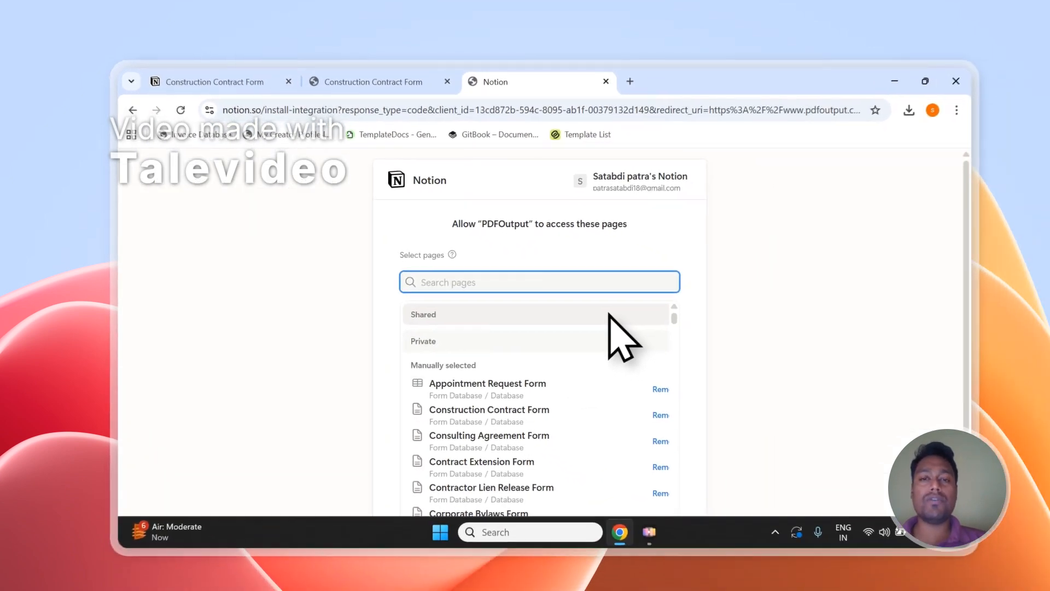
scroll(792, 323, down, 2)
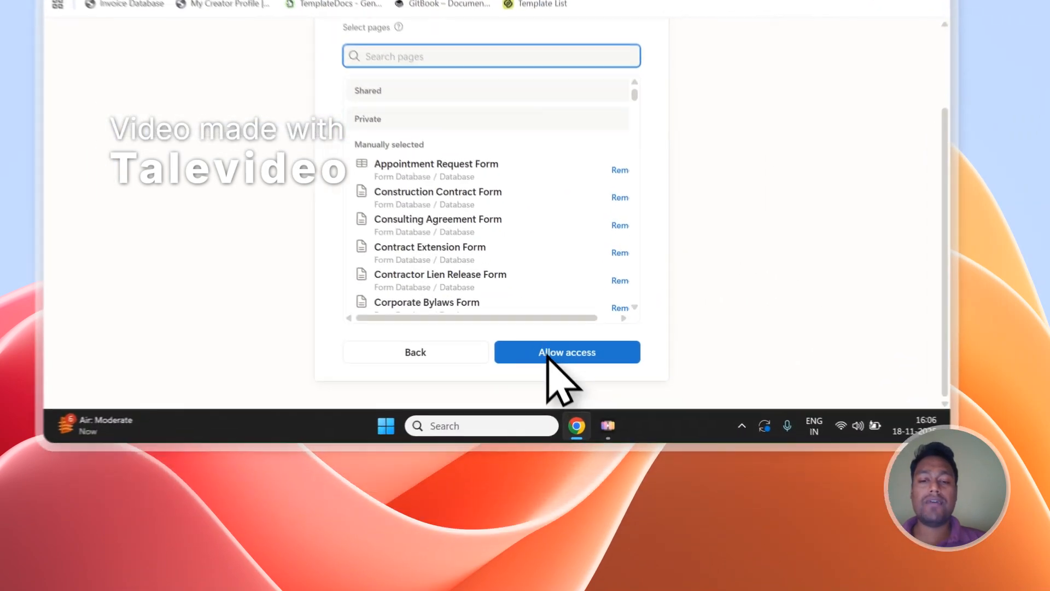
click(571, 444)
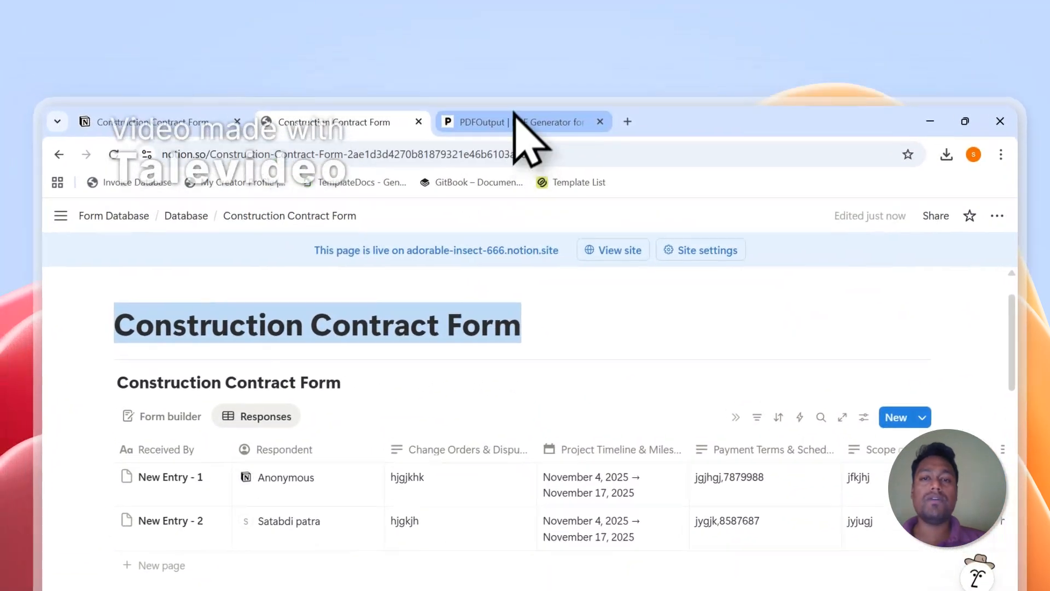
click(481, 91)
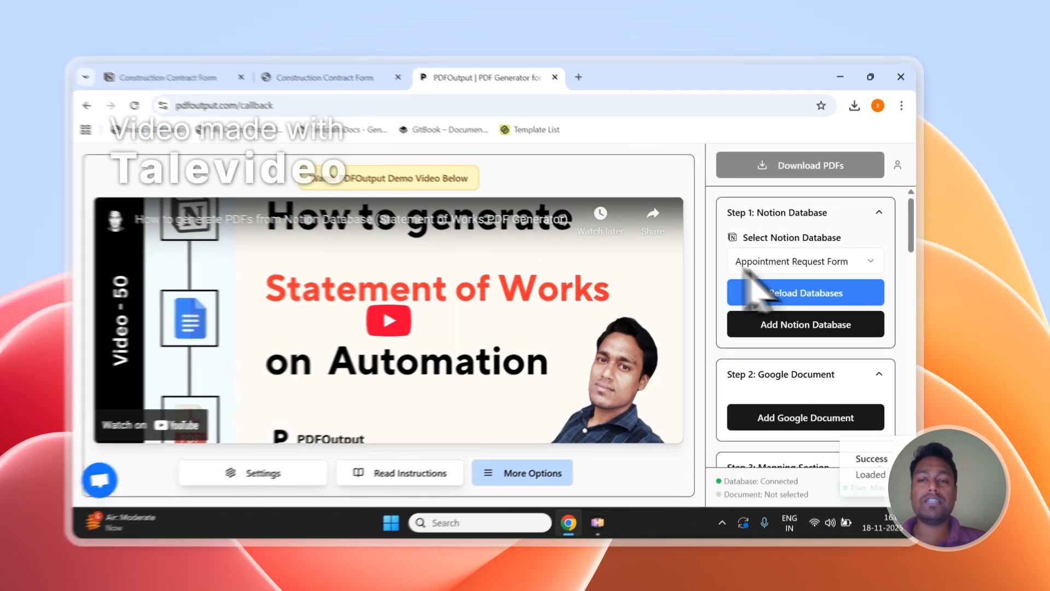
- Look for Construction Contract Form among the available Notion databases, reloading the databases to update the choices
click(801, 264)
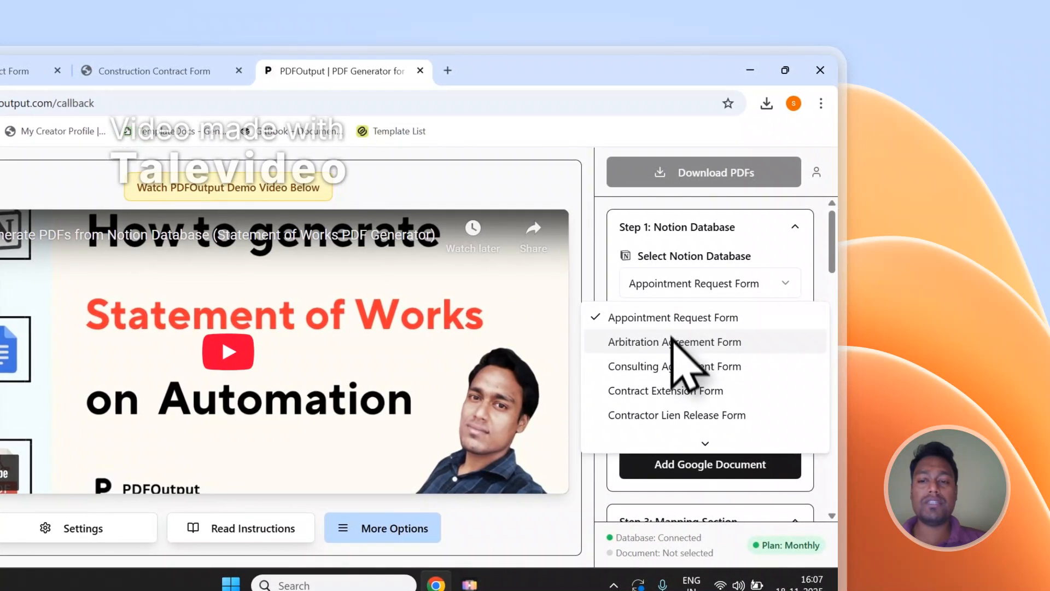
scroll(670, 406, down, 1)
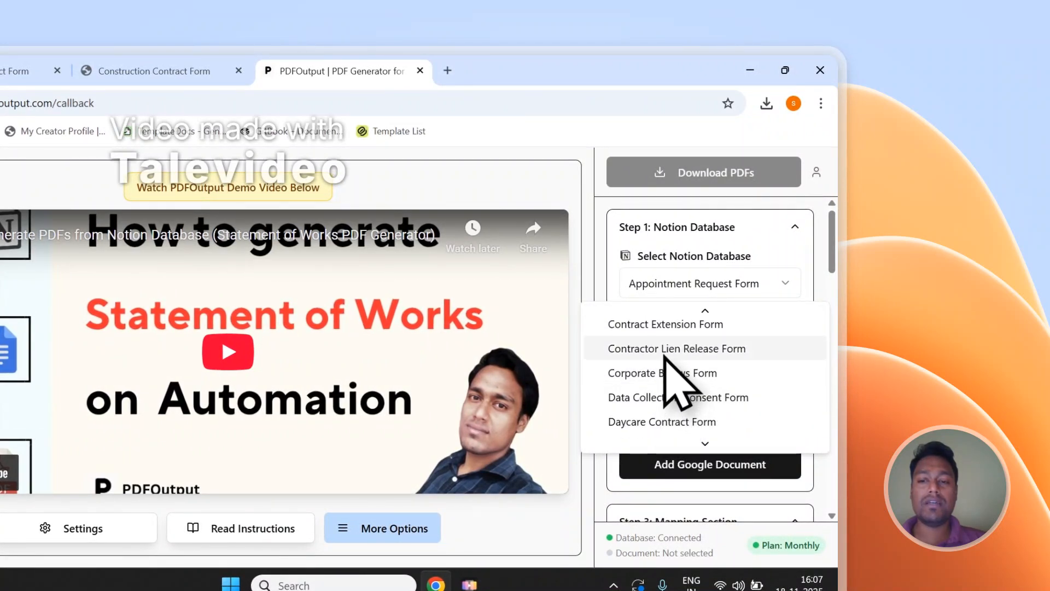
scroll(668, 348, up, 1)
click(646, 328)
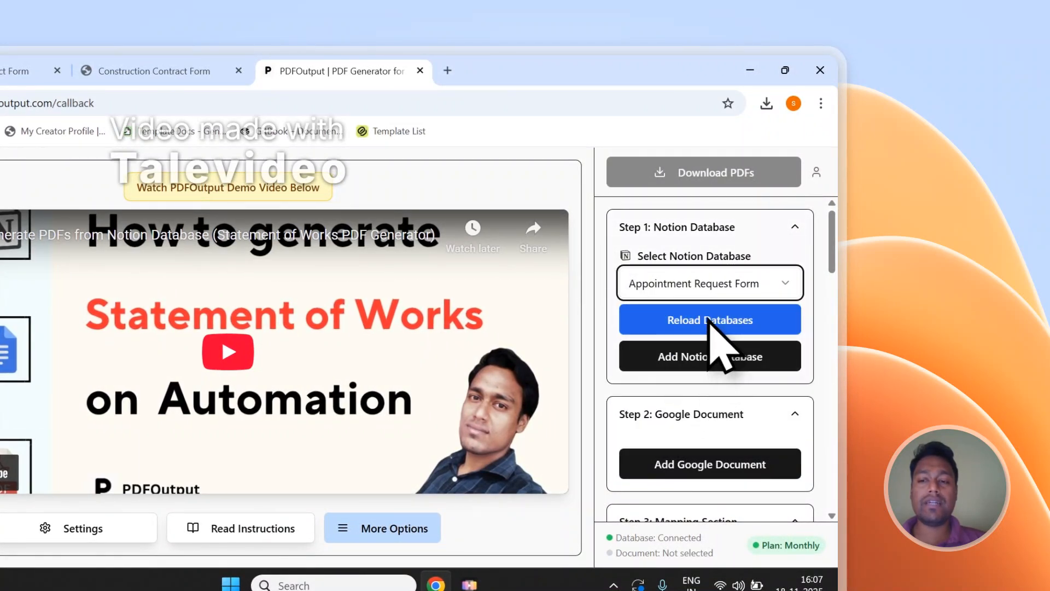
click(709, 319)
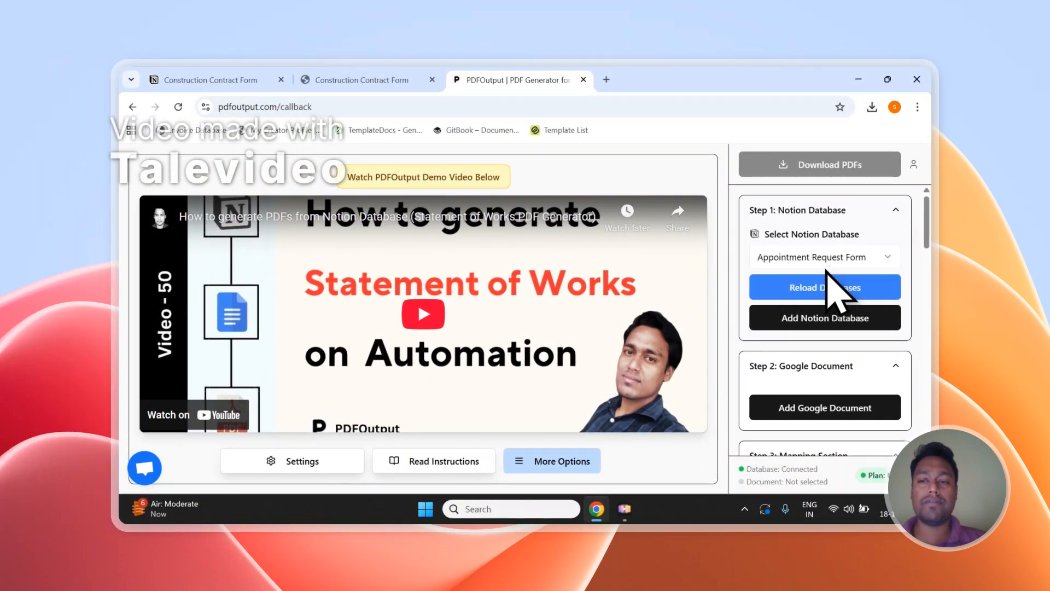
click(820, 257)
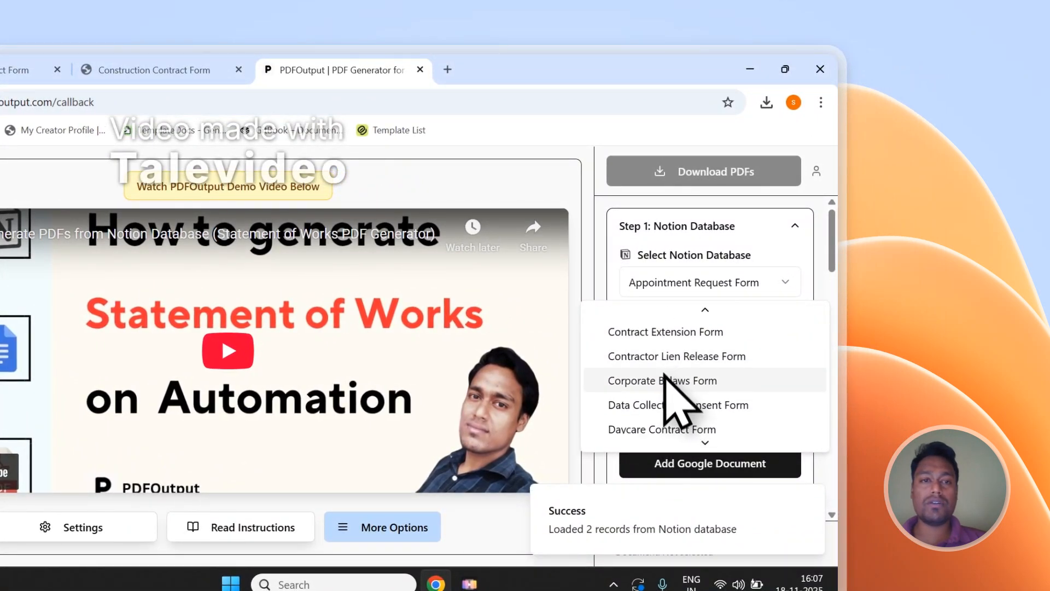
click(635, 284)
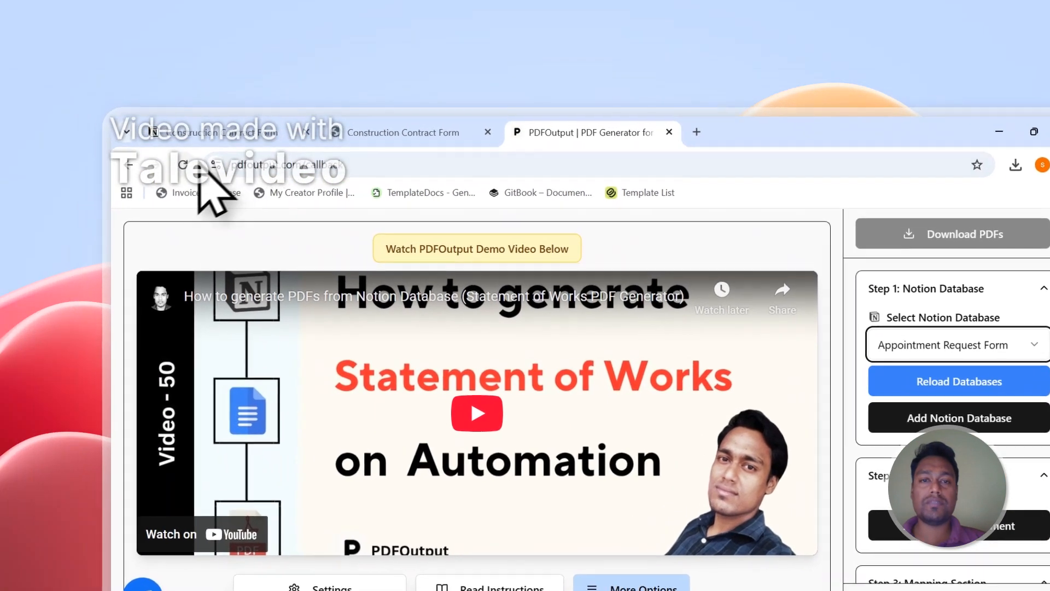
- Refresh the PDFOutput page and select Construction Contract Form as the Notion database
click(184, 165)
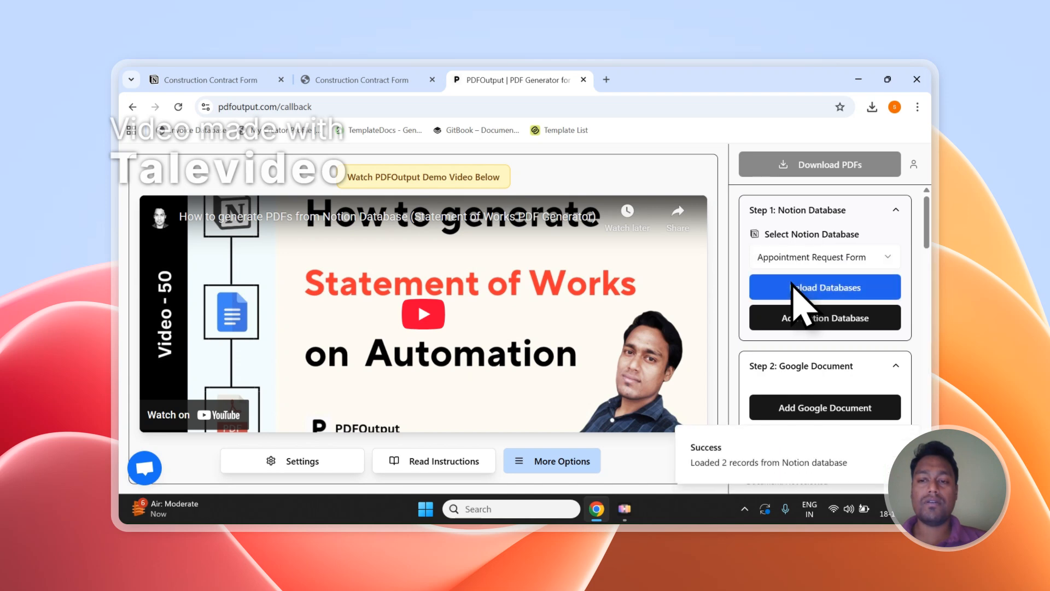
click(821, 257)
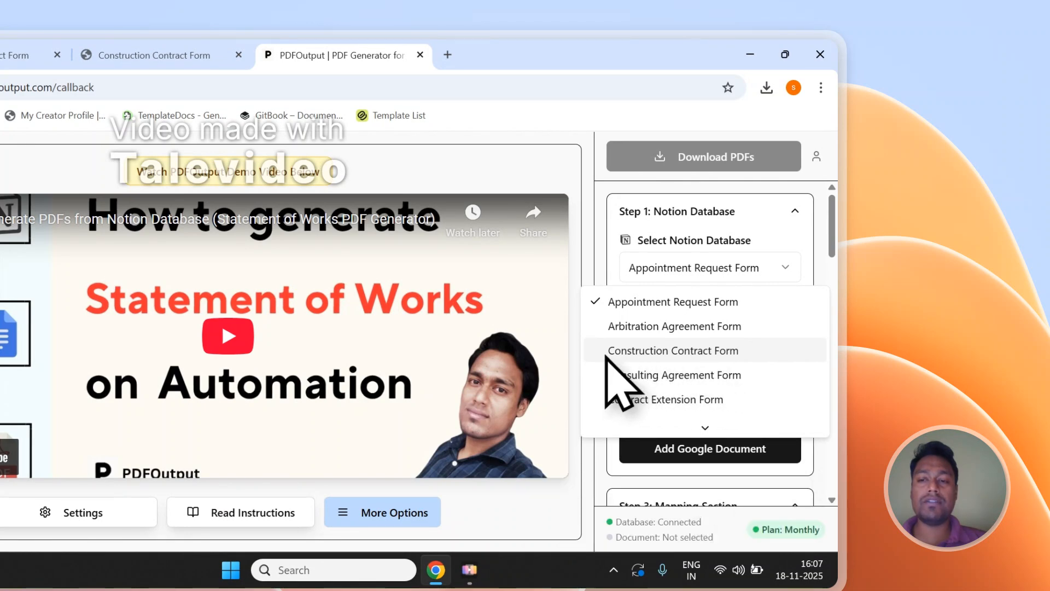
click(607, 352)
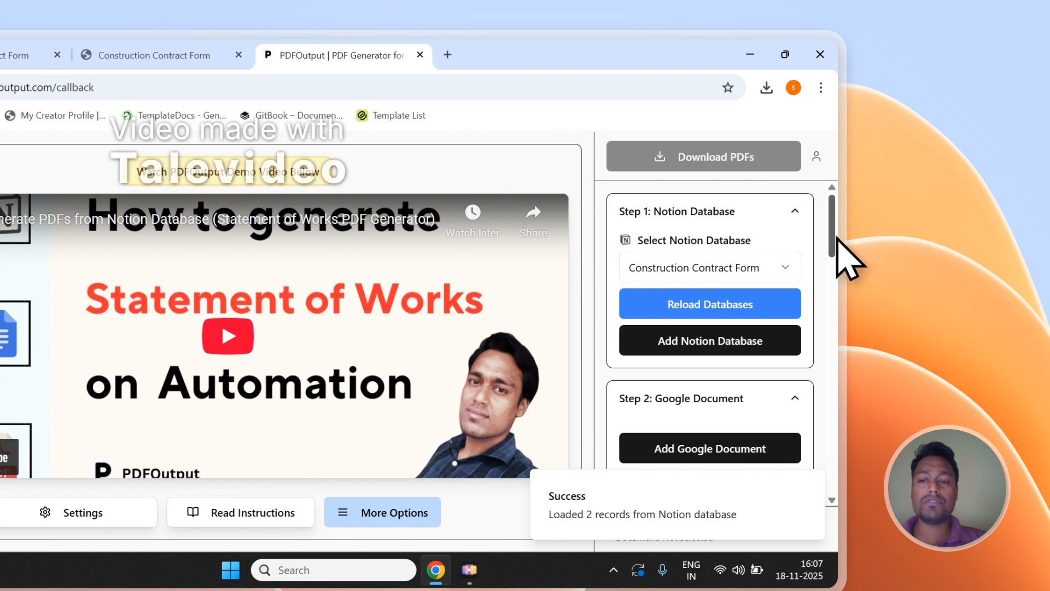
- Examine the property names offered for mapping and compare them with the columns of the Notion responses
drag(837, 238, 832, 383)
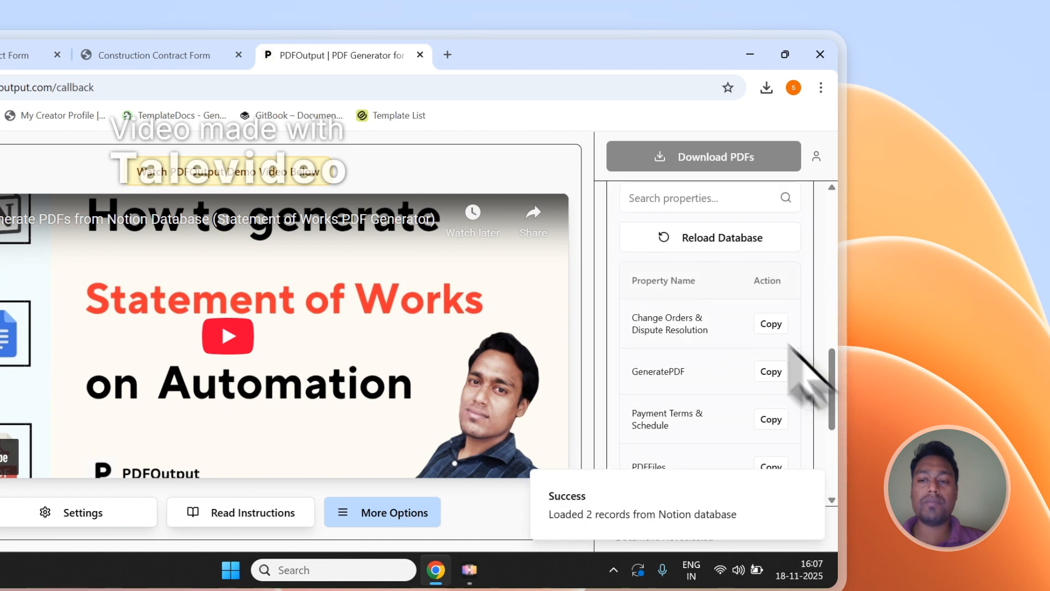
scroll(703, 281, down, 4)
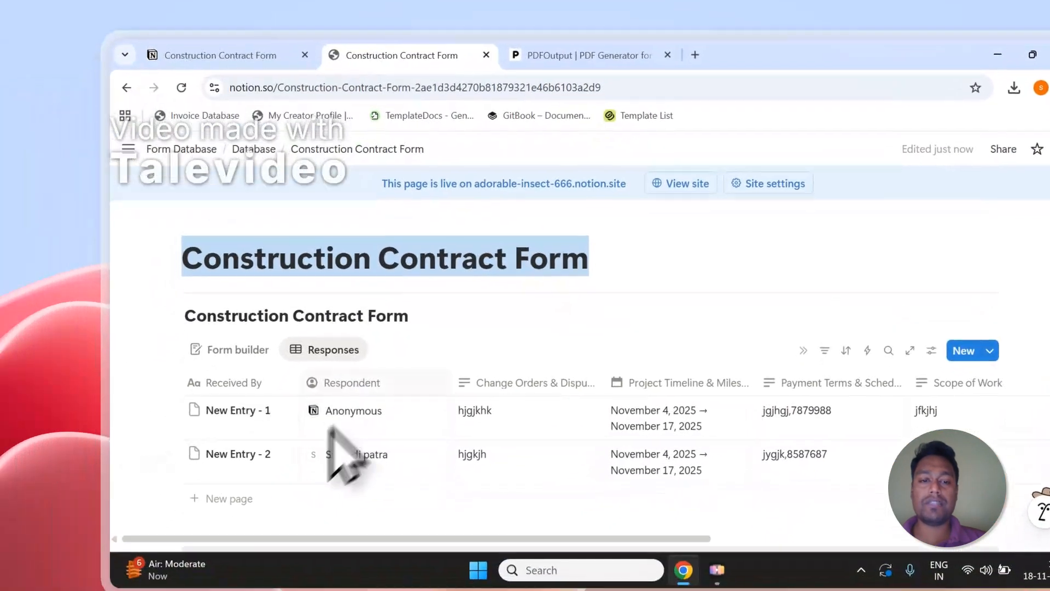
click(580, 124)
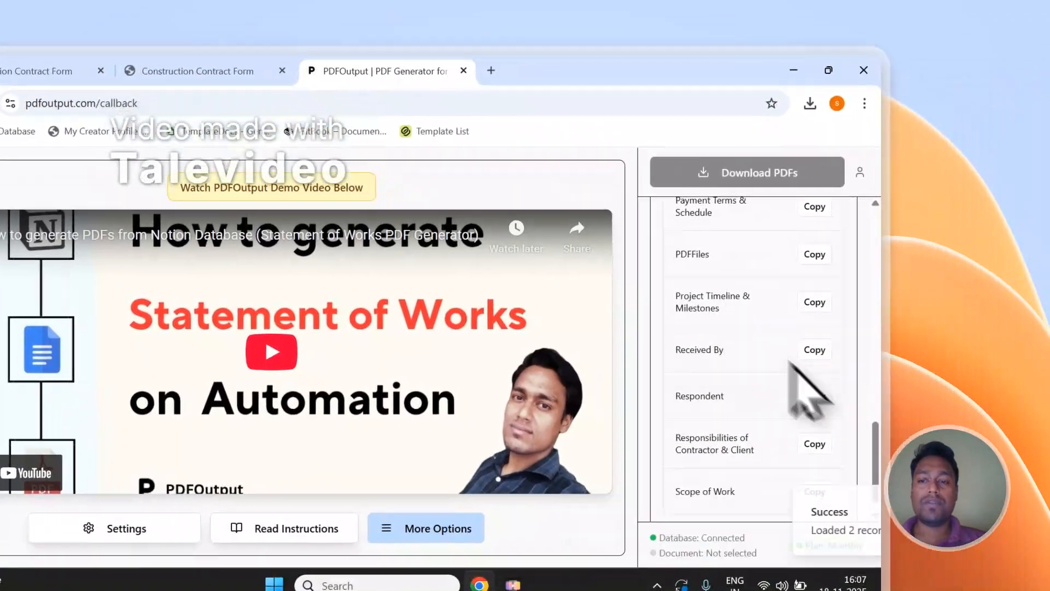
scroll(854, 435, up, 5)
scroll(706, 365, down, 5)
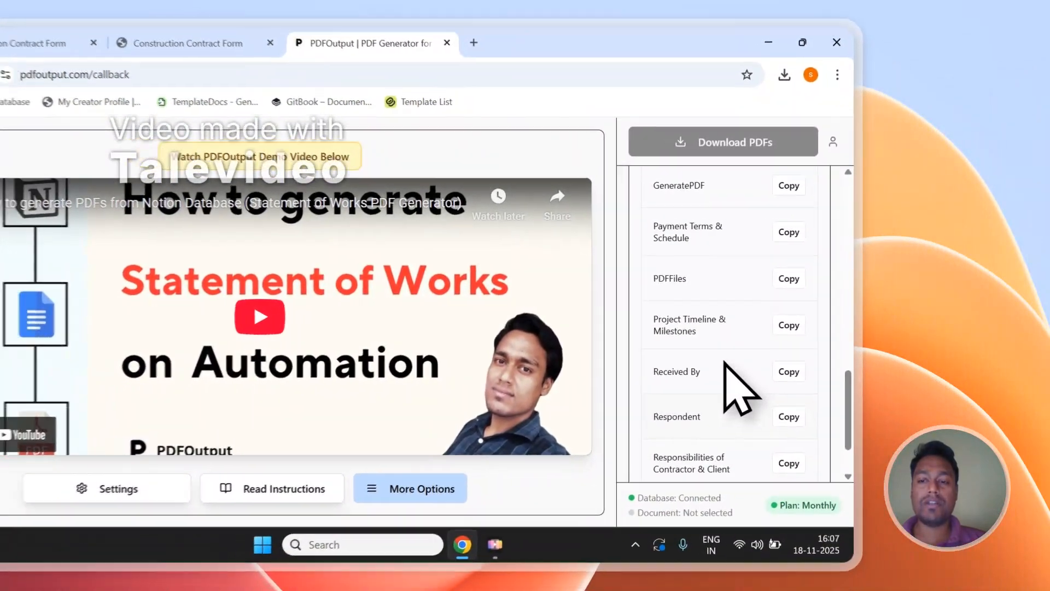
scroll(755, 405, up, 10)
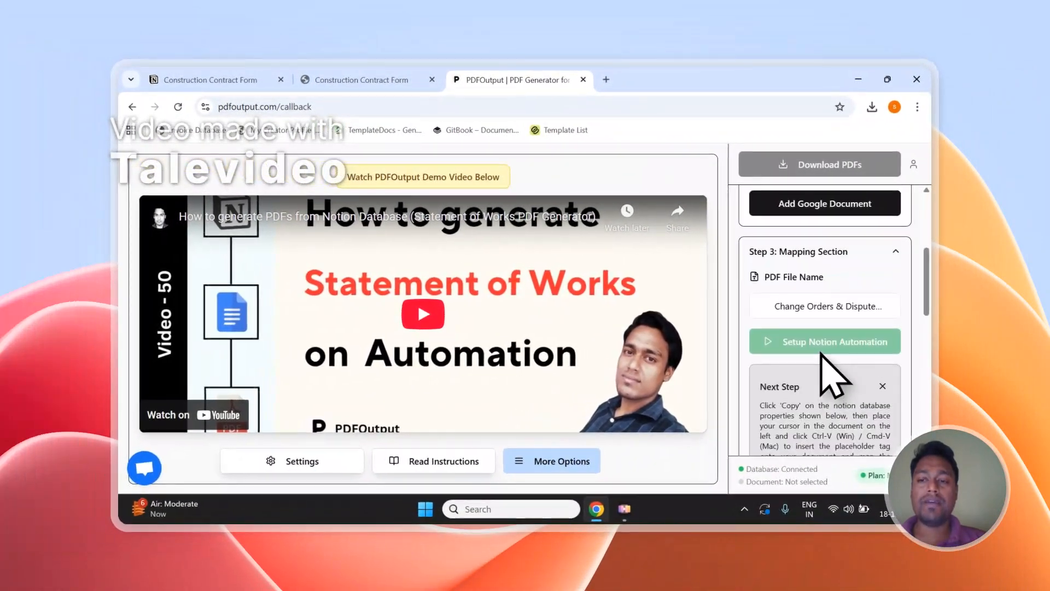
scroll(821, 353, up, 2)
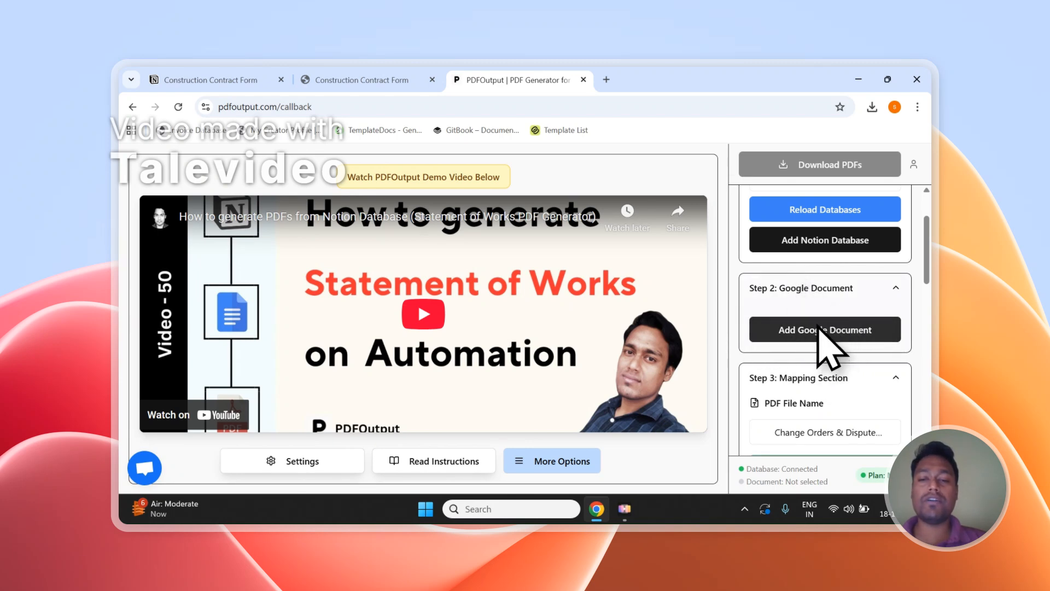
click(836, 338)
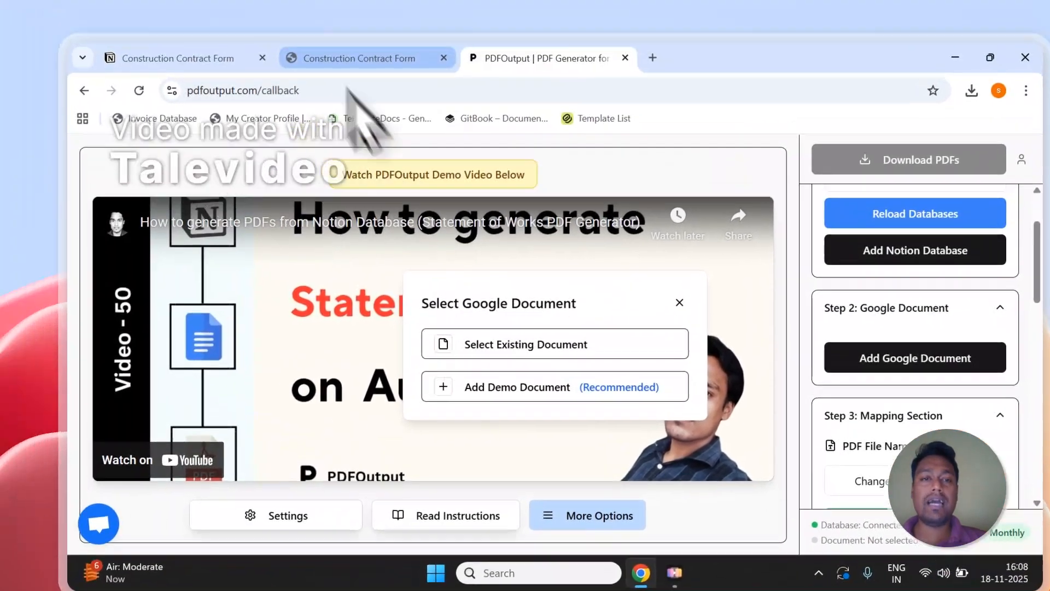
click(358, 58)
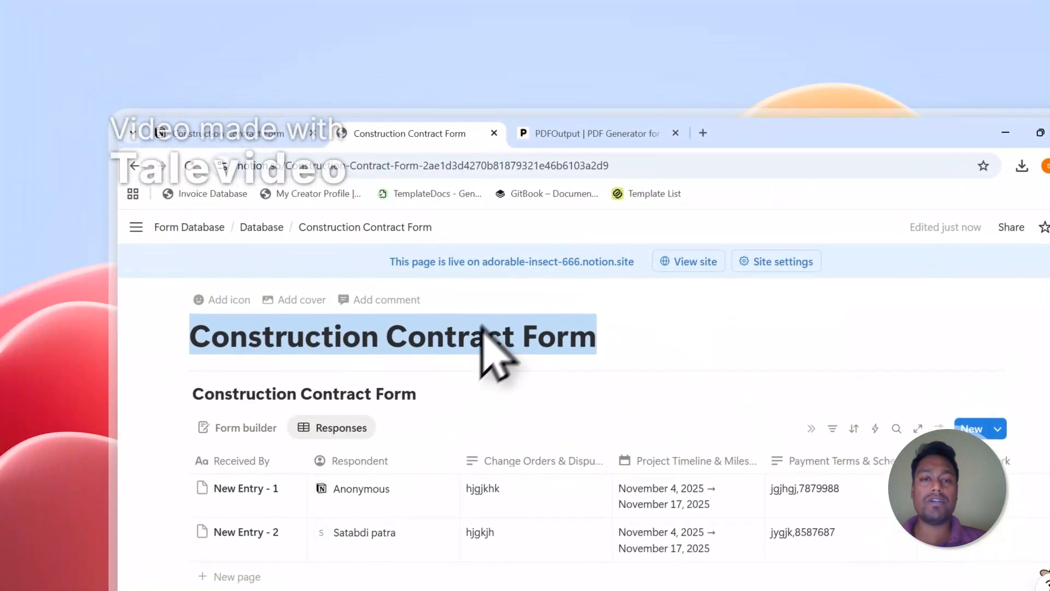
click(519, 58)
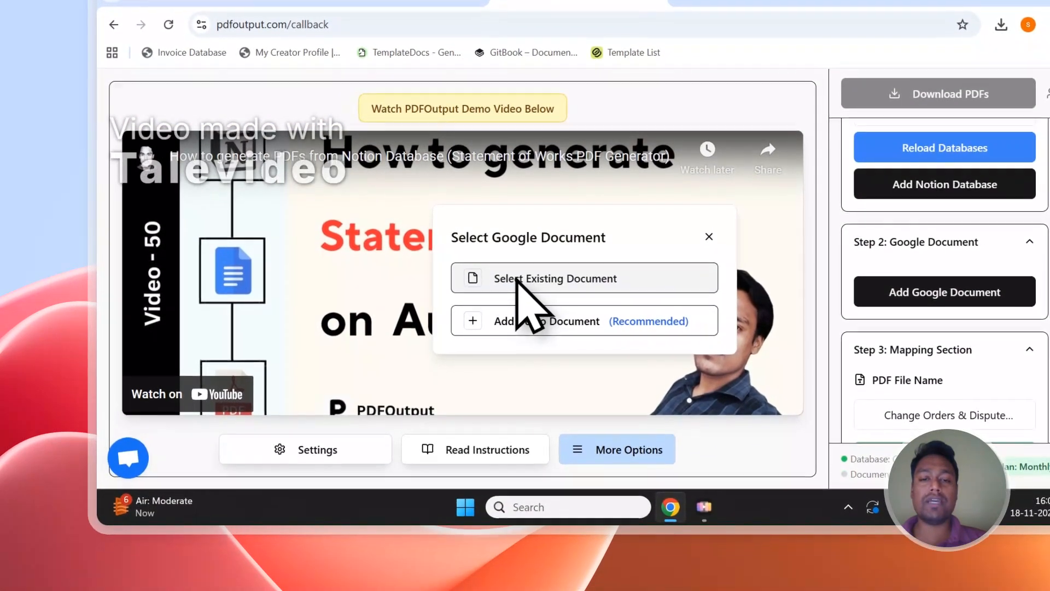
click(539, 419)
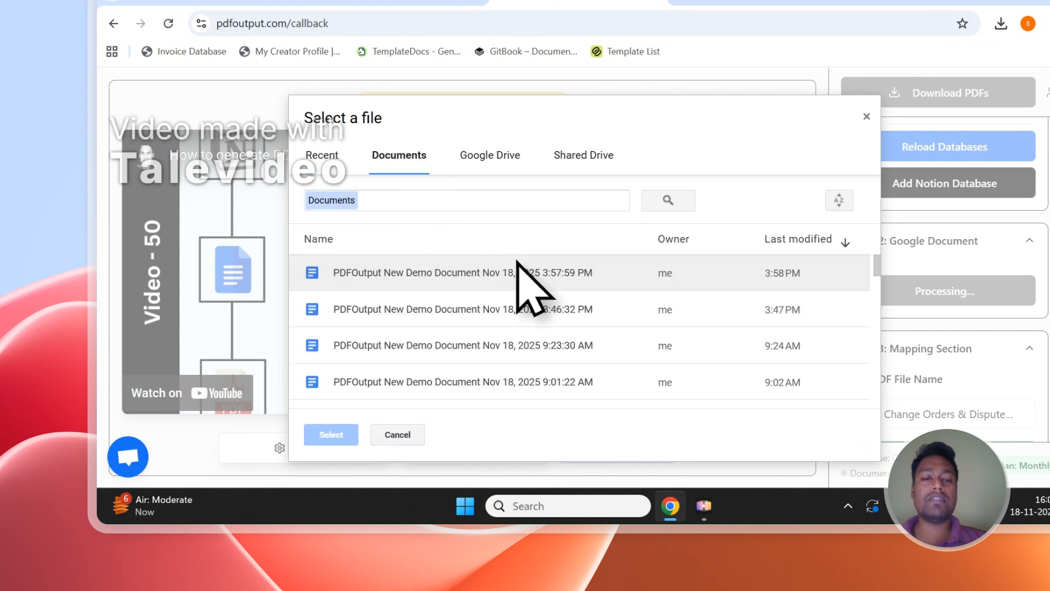
click(866, 117)
- Add a new PDFOutput demo document as the Google document
click(891, 285)
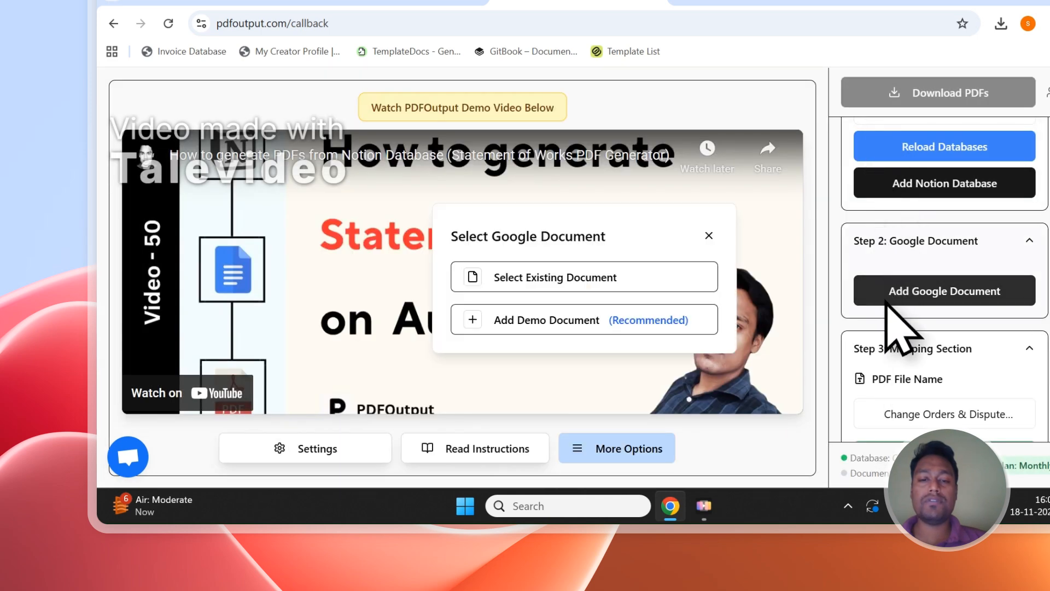
click(496, 321)
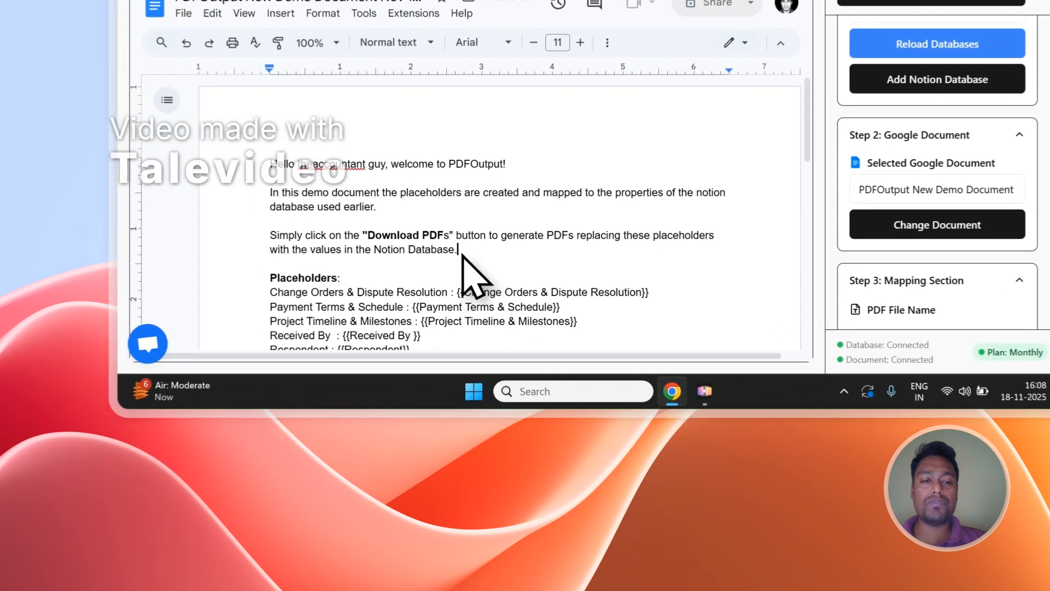
- Delete the welcome and instruction text above the "Placeholders" heading in the demo document
drag(410, 386, 250, 313)
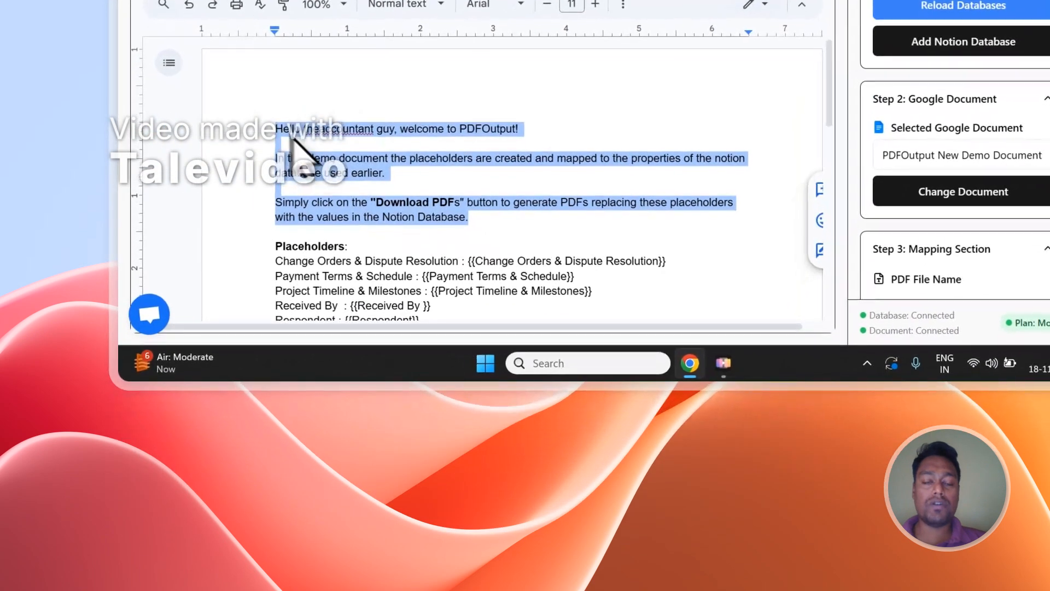
key(BackSpace)
key(BackSpace)
key(BackSpace)
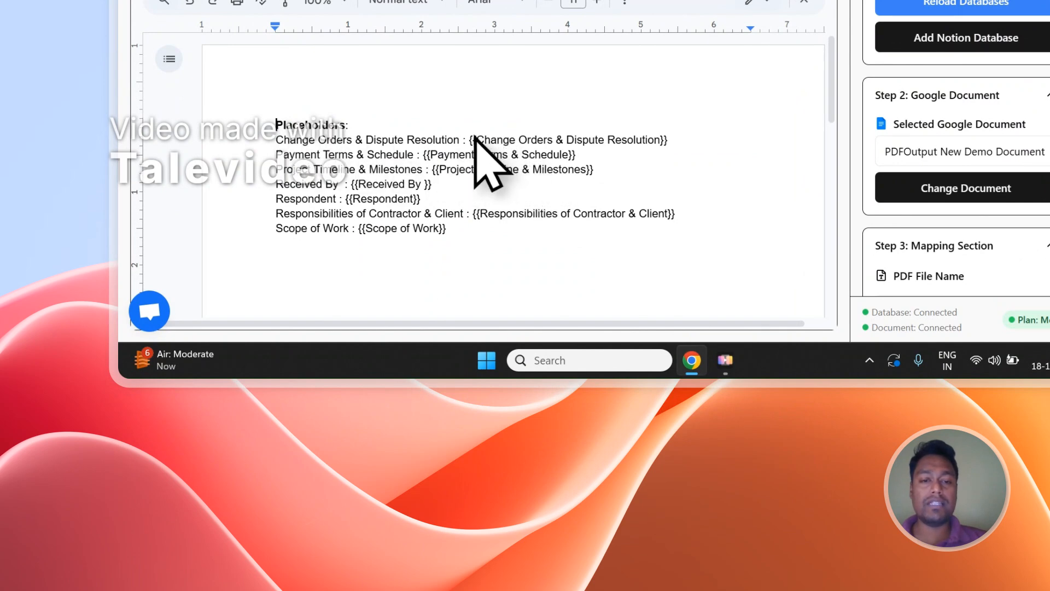
- Compare the {{Change Orders & Dispute Resolution}} placeholder in the document with the matching column in the Notion responses
drag(485, 139, 625, 137)
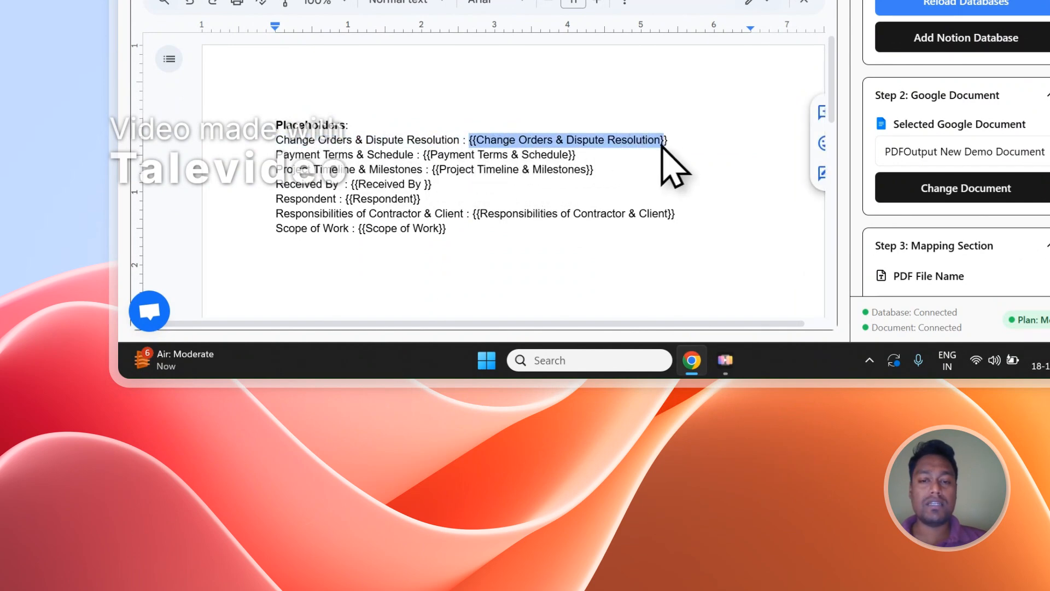
click(397, 103)
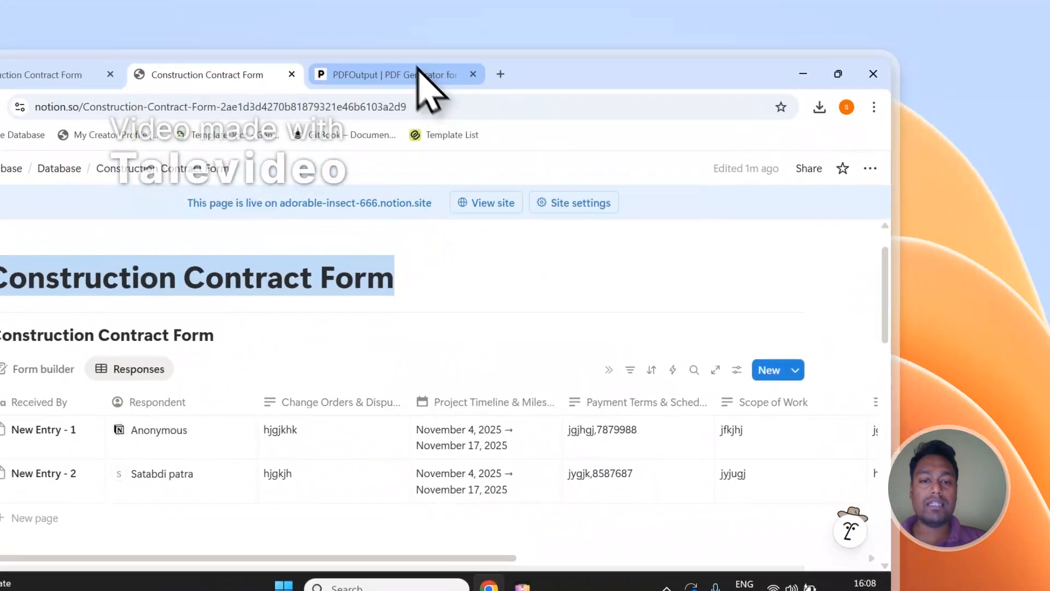
click(423, 74)
click(416, 429)
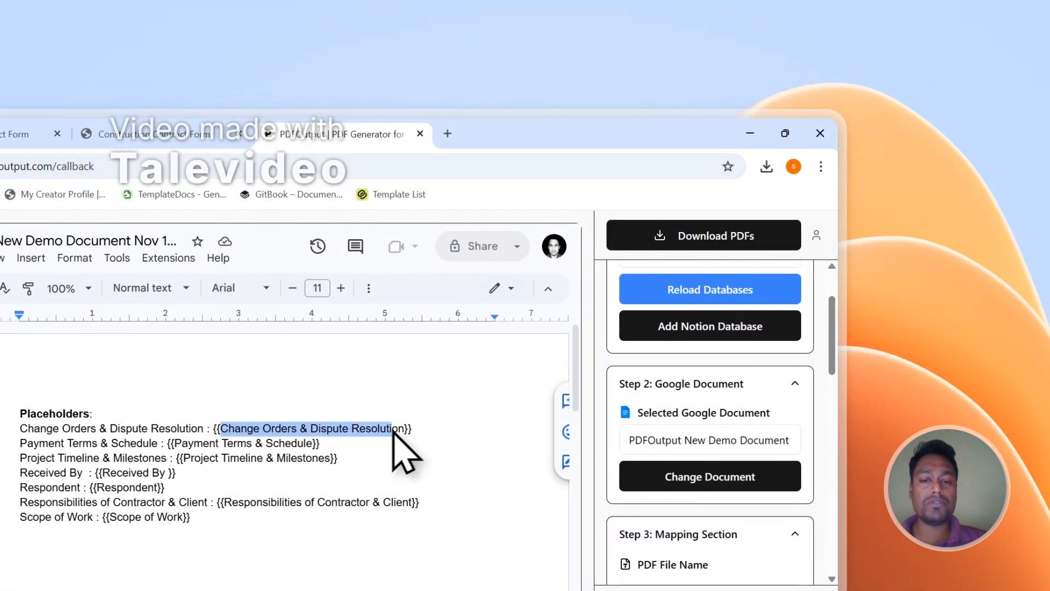
- Check the document's placeholder names against the column headings of the Notion responses
click(216, 134)
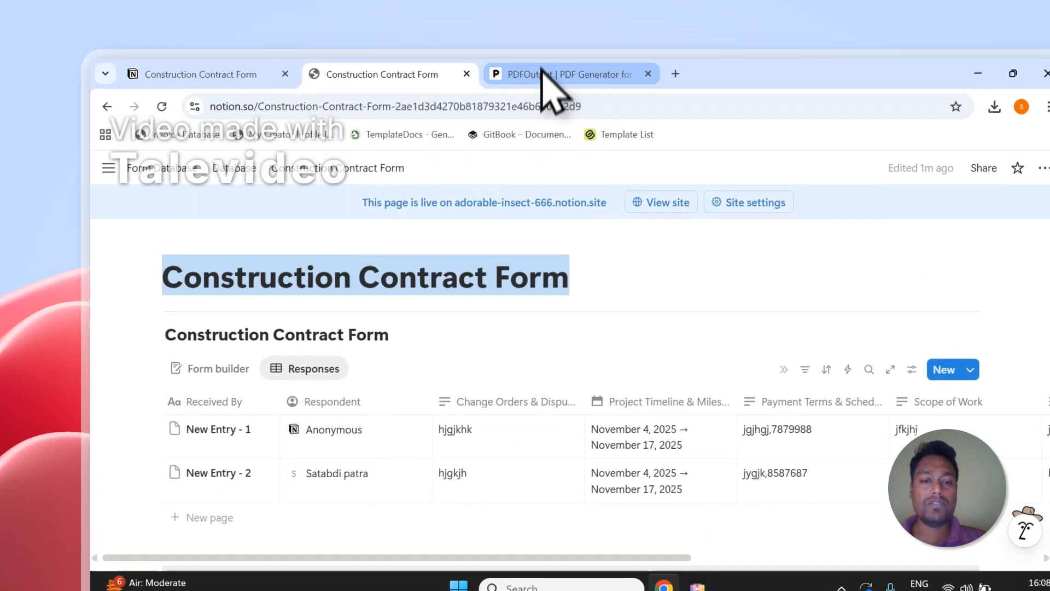
click(542, 73)
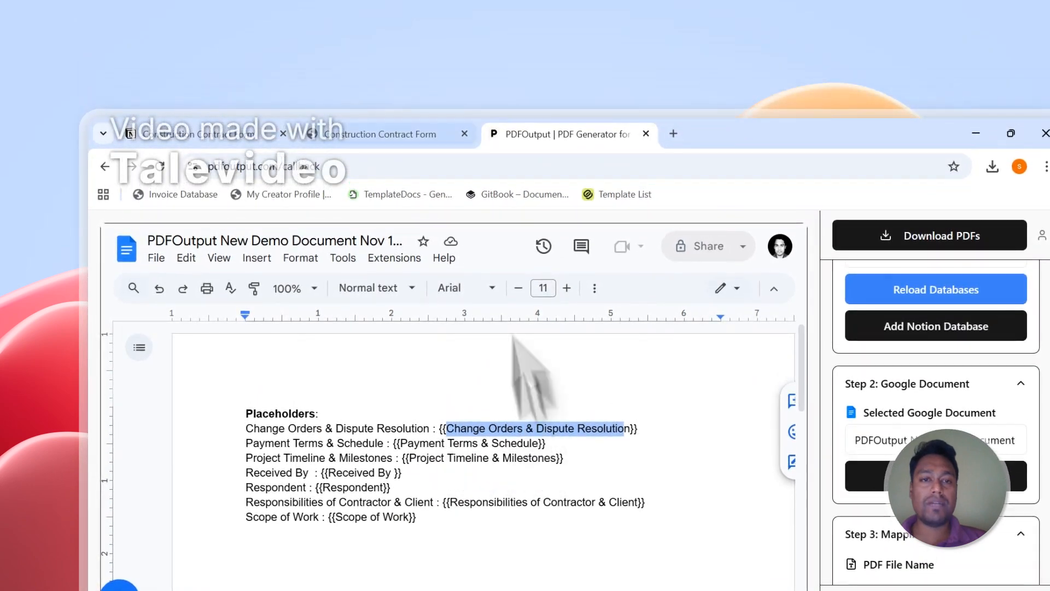
click(380, 134)
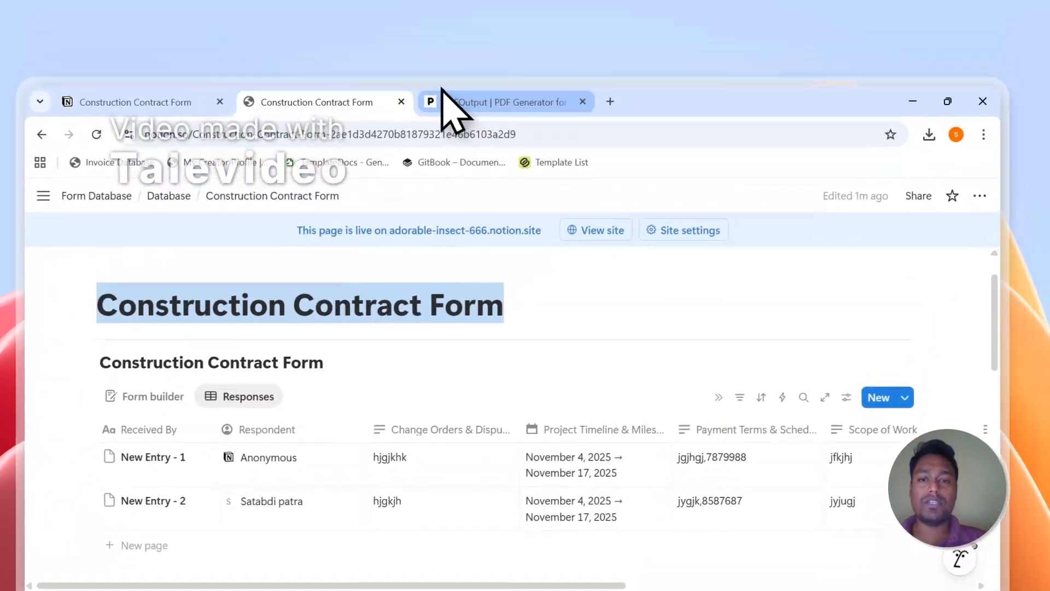
click(443, 99)
- Copy the Project Timeline & Milestones property and insert its {{Project Timeline & Milestones}} tag below the placeholder list in the document
scroll(798, 317, down, 5)
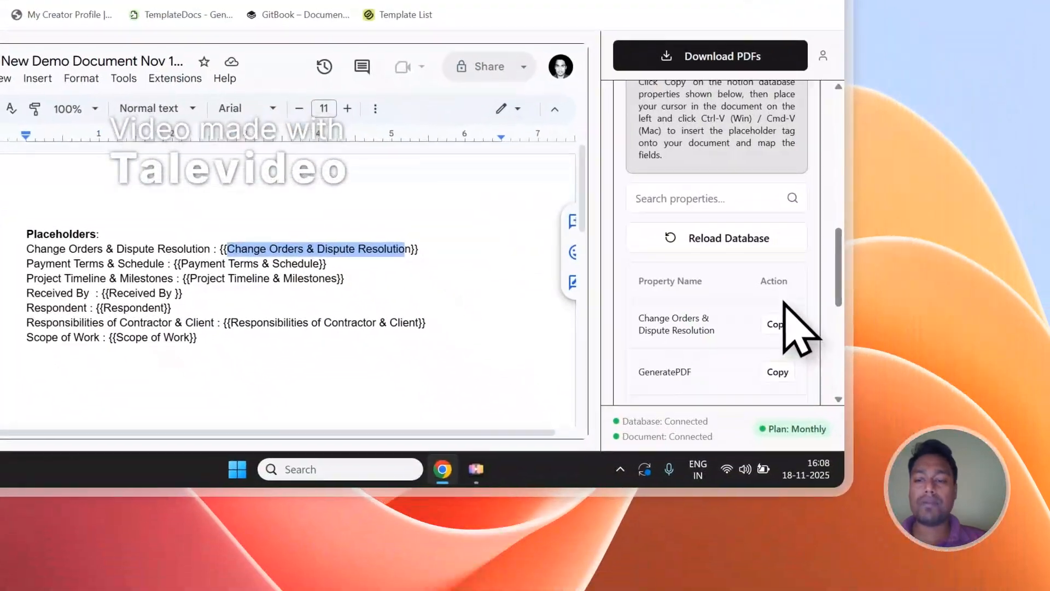
scroll(783, 306, down, 3)
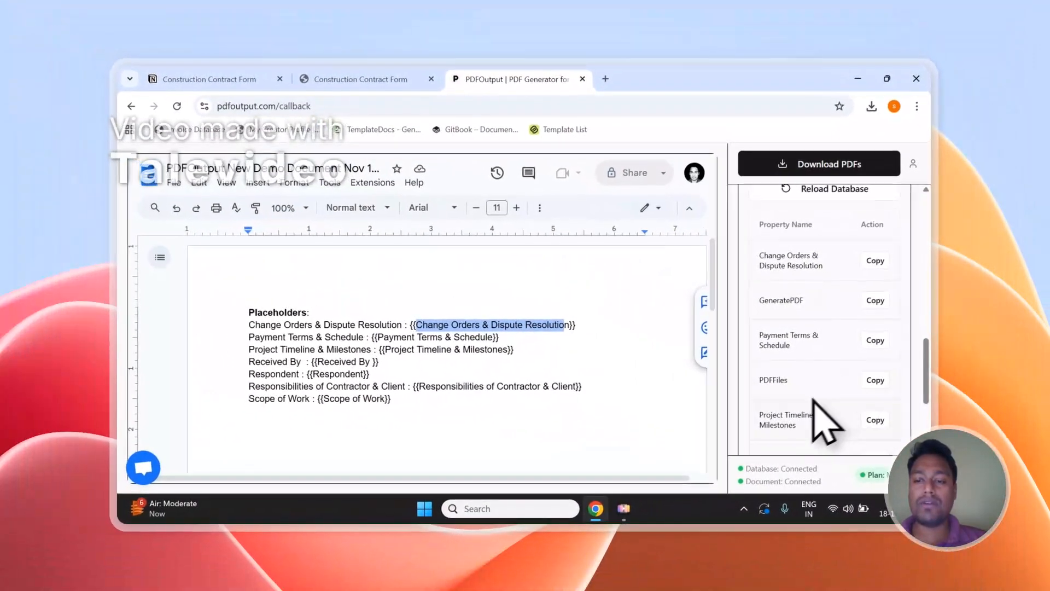
scroll(826, 421, down, 3)
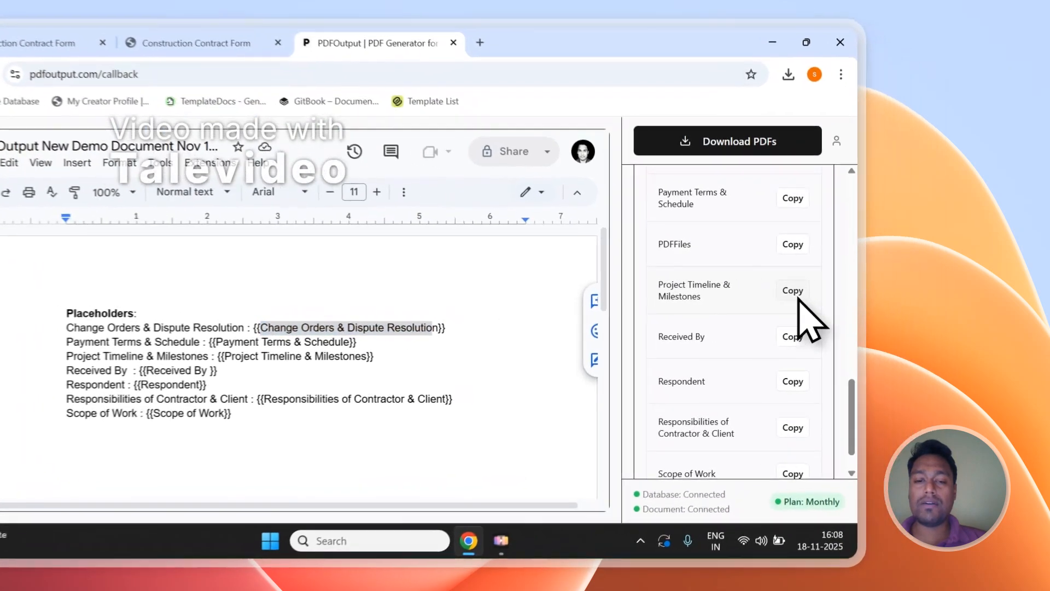
click(878, 296)
click(361, 434)
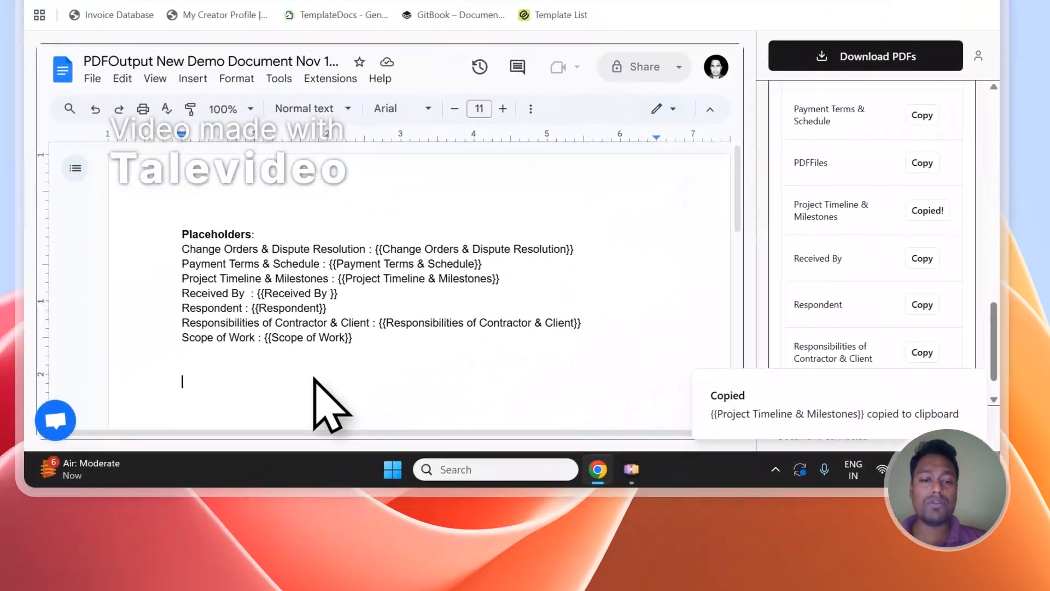
scroll(355, 372, down, 3)
scroll(368, 345, up, 1)
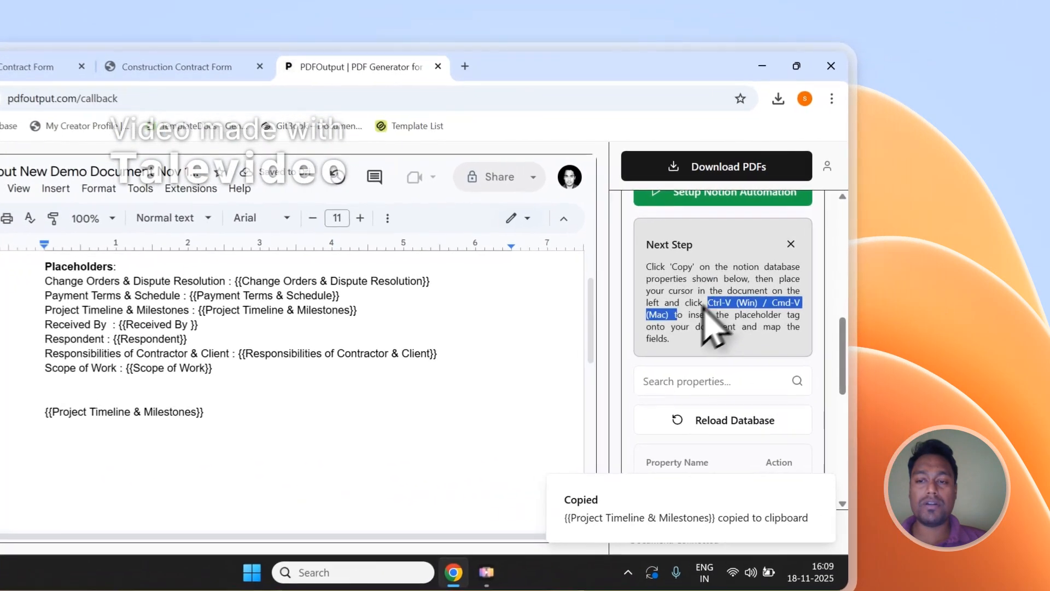
- Copy the {{Respondent}} tag and start a new line for it under the {{Project Timeline & Milestones}} tag
scroll(793, 335, down, 3)
scroll(676, 373, down, 3)
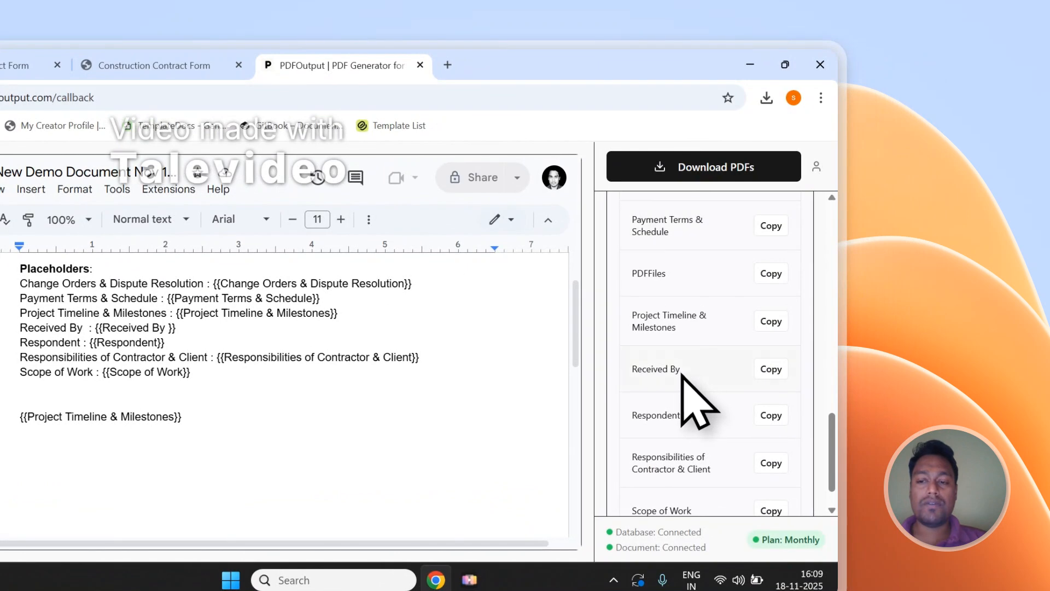
click(768, 417)
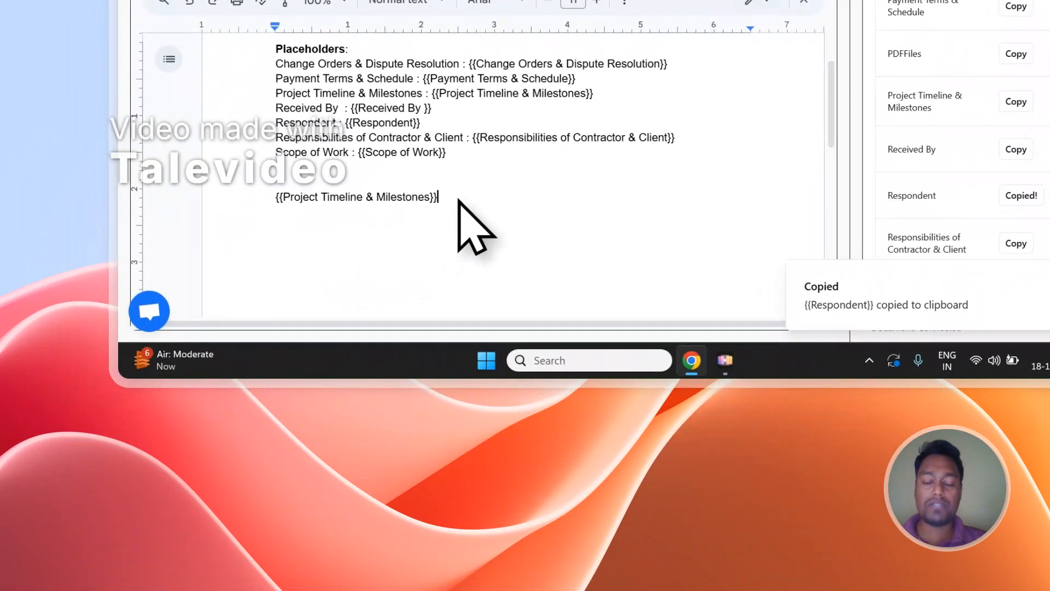
key(Return)
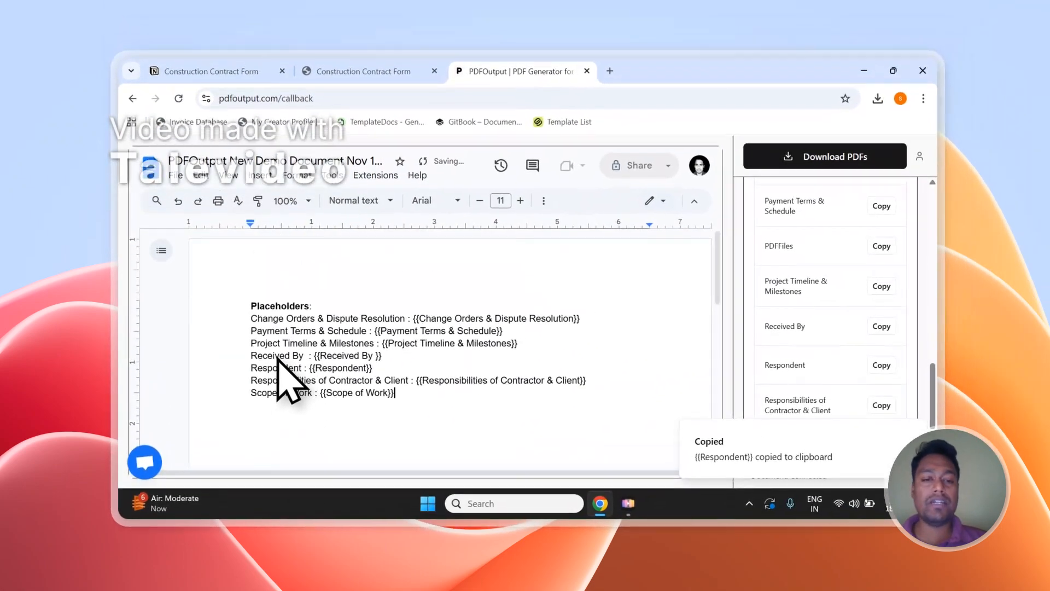
- Review the columns of the Notion responses and set the PDF File Name to the Scope of Work property
scroll(328, 356, up, 2)
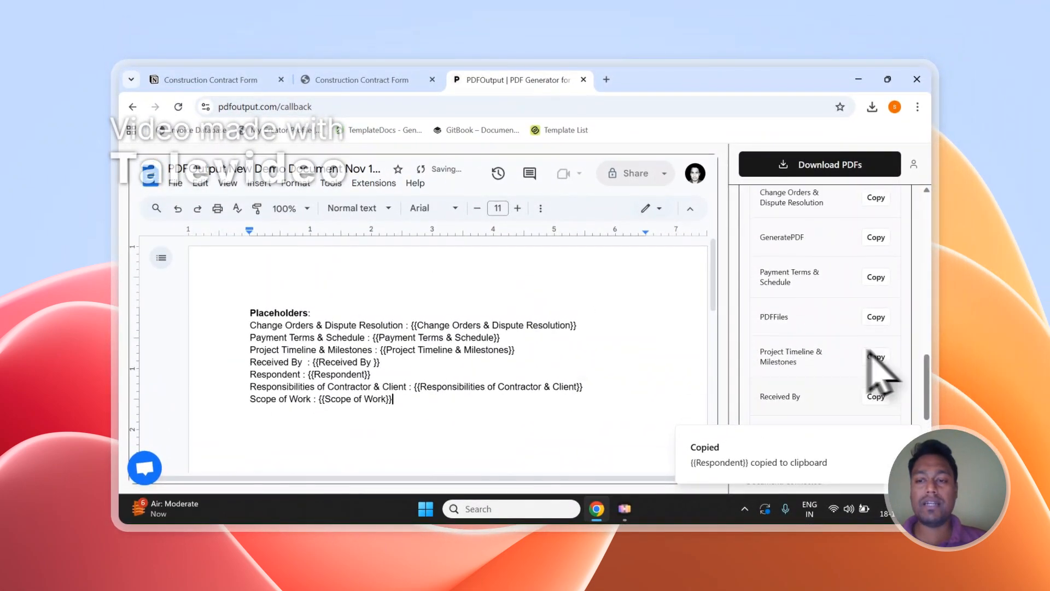
scroll(878, 377, up, 5)
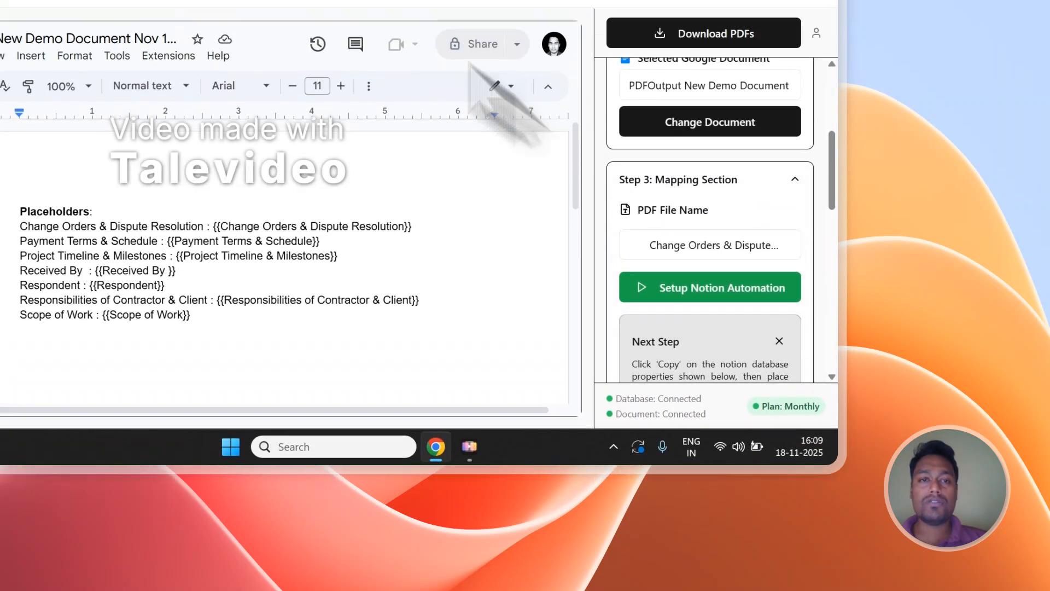
click(218, 77)
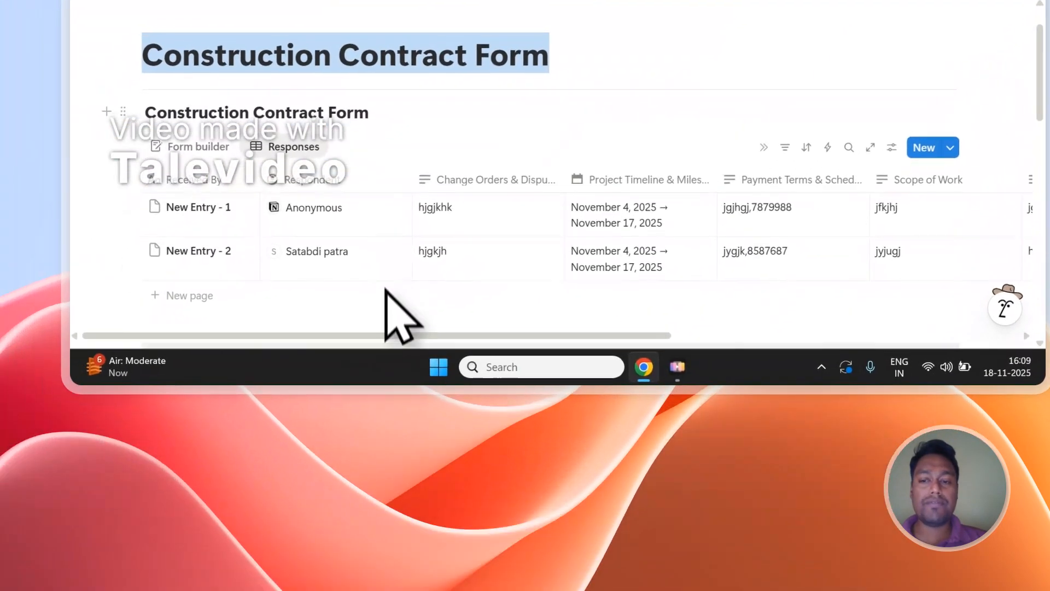
drag(398, 336, 502, 335)
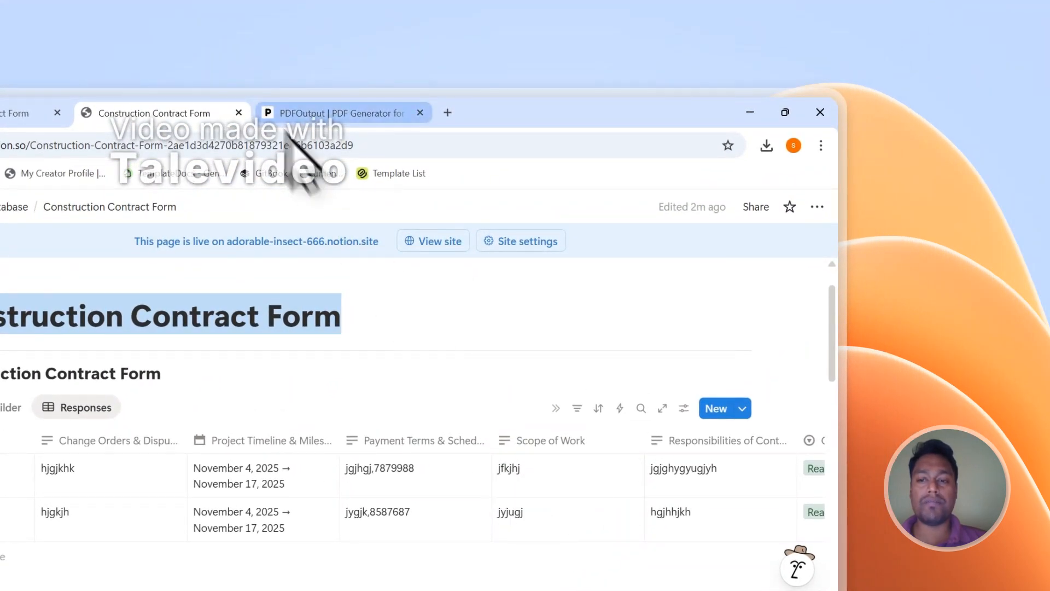
click(328, 113)
click(651, 426)
scroll(668, 418, down, 3)
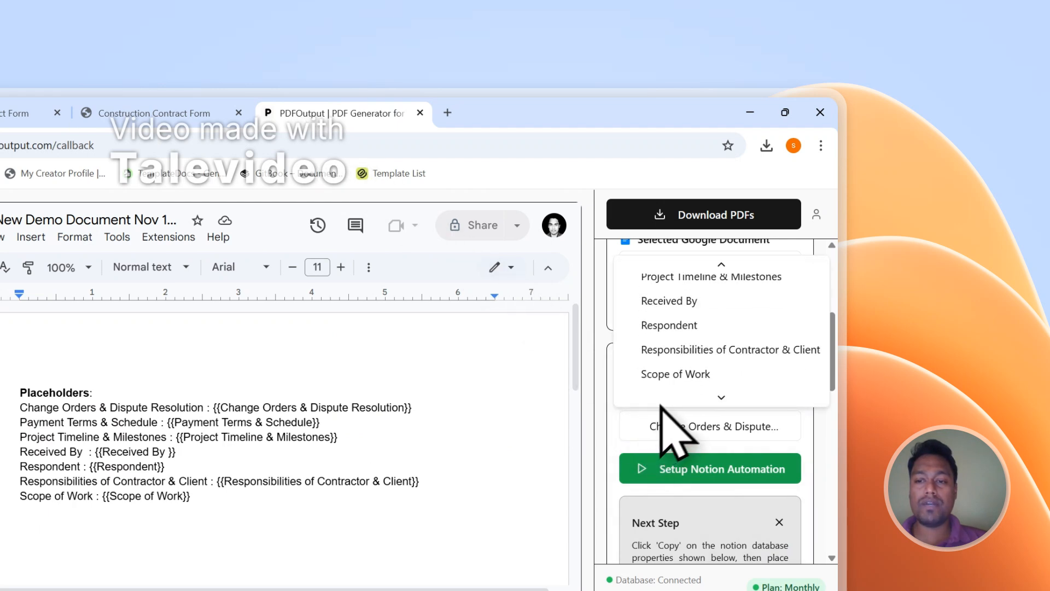
click(678, 394)
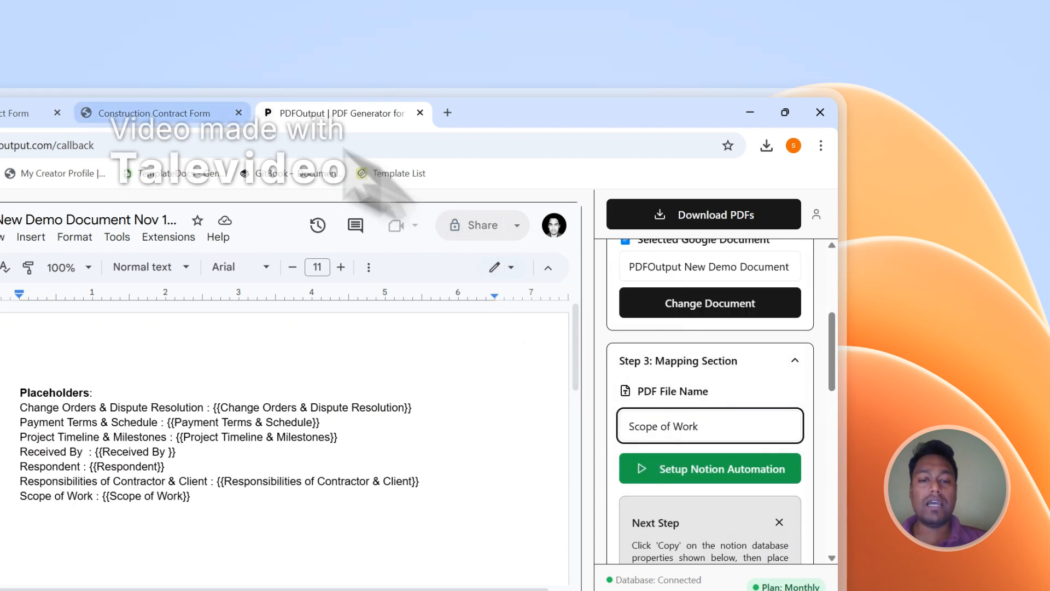
- Set the GeneratePDF status of the first Notion response to Ready to Generate
click(153, 113)
drag(286, 590, 532, 590)
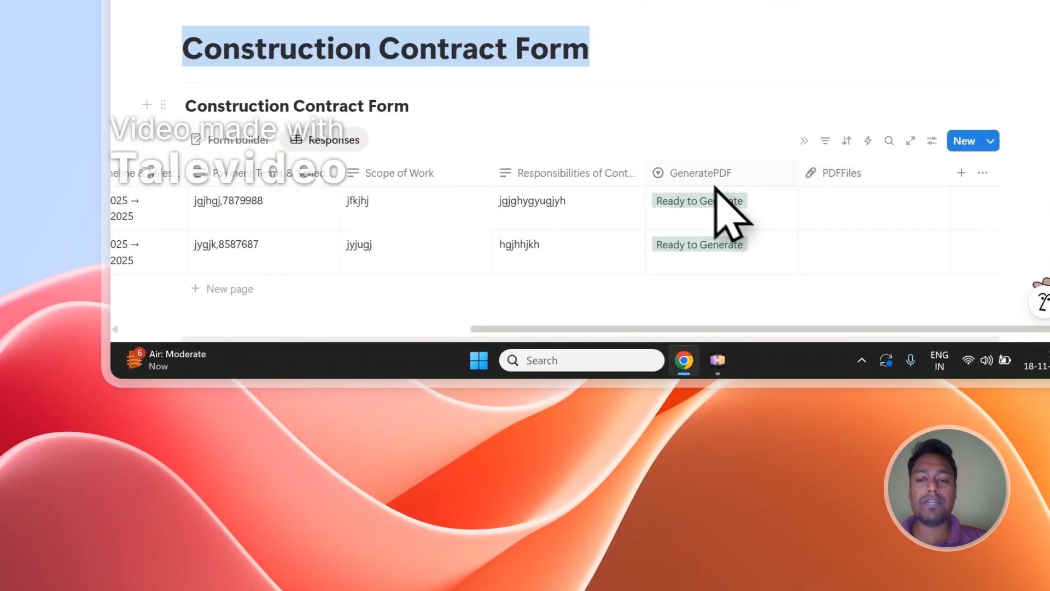
click(763, 202)
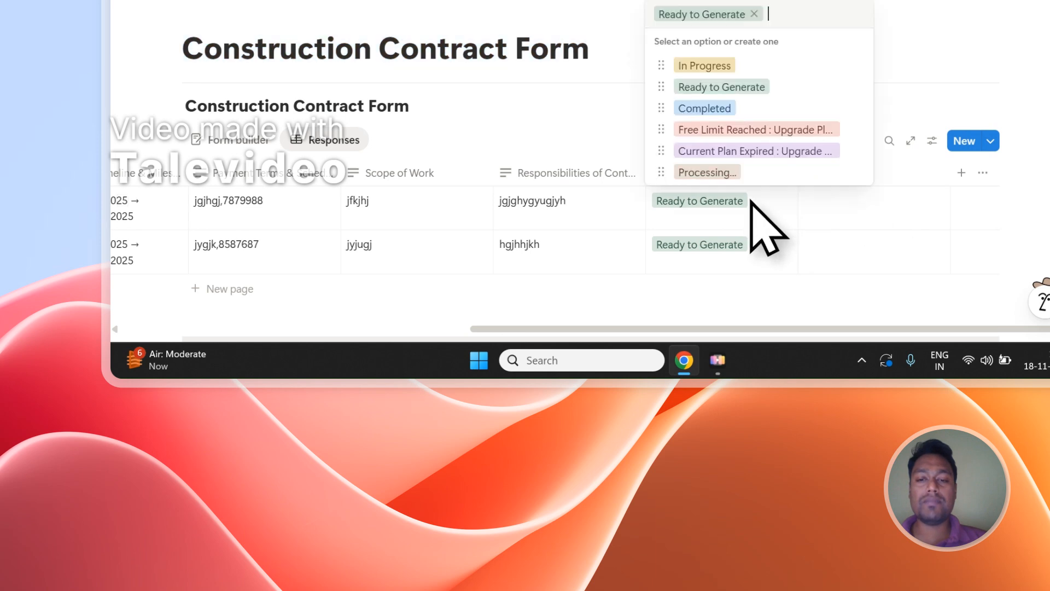
click(752, 93)
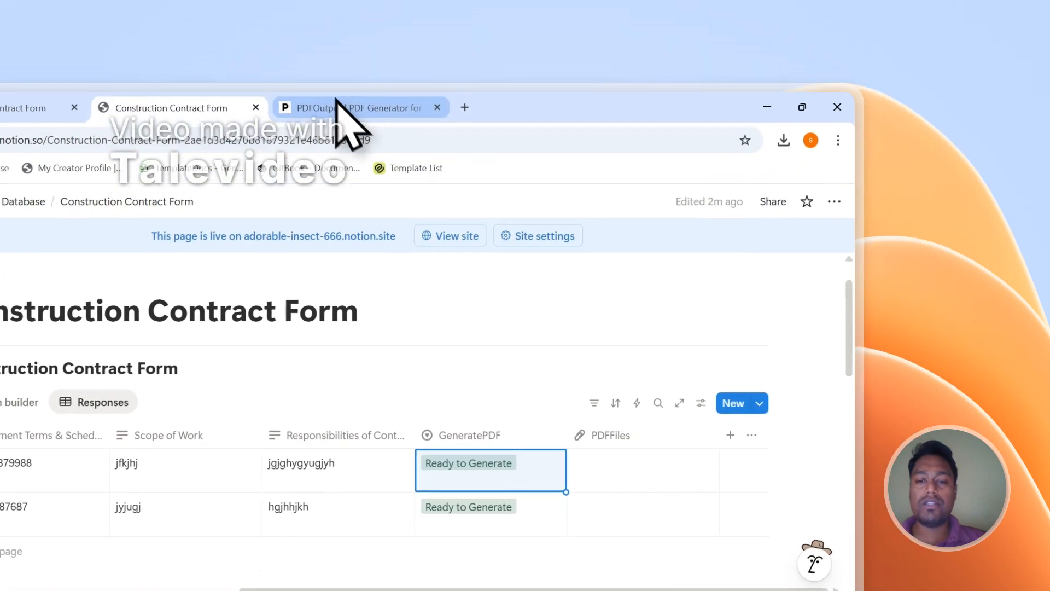
- Generate and download the PDFs for the Notion responses in PDFOutput, and check the browser's recent downloads
click(339, 107)
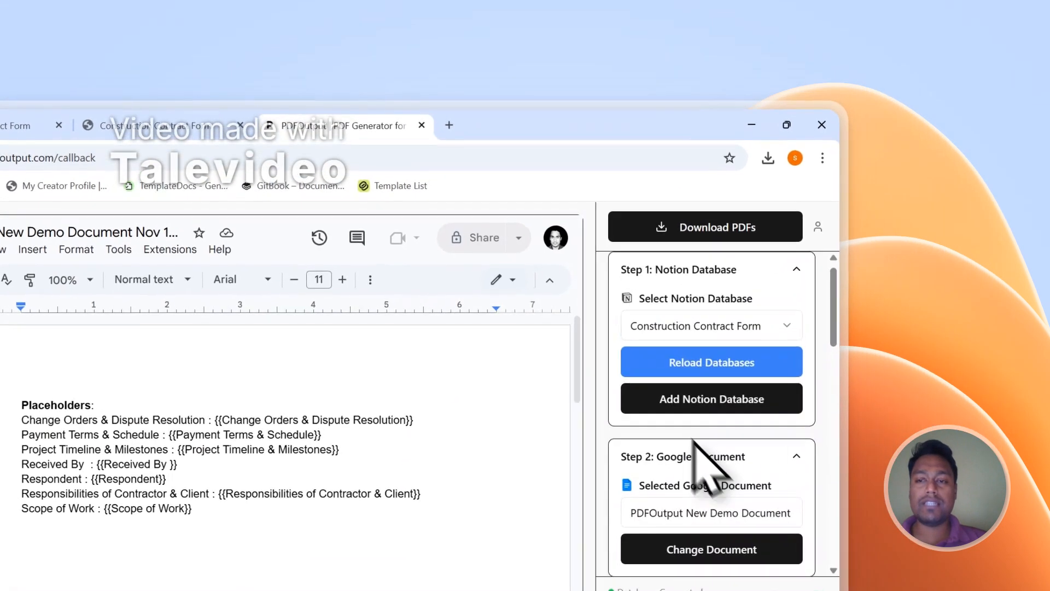
click(745, 241)
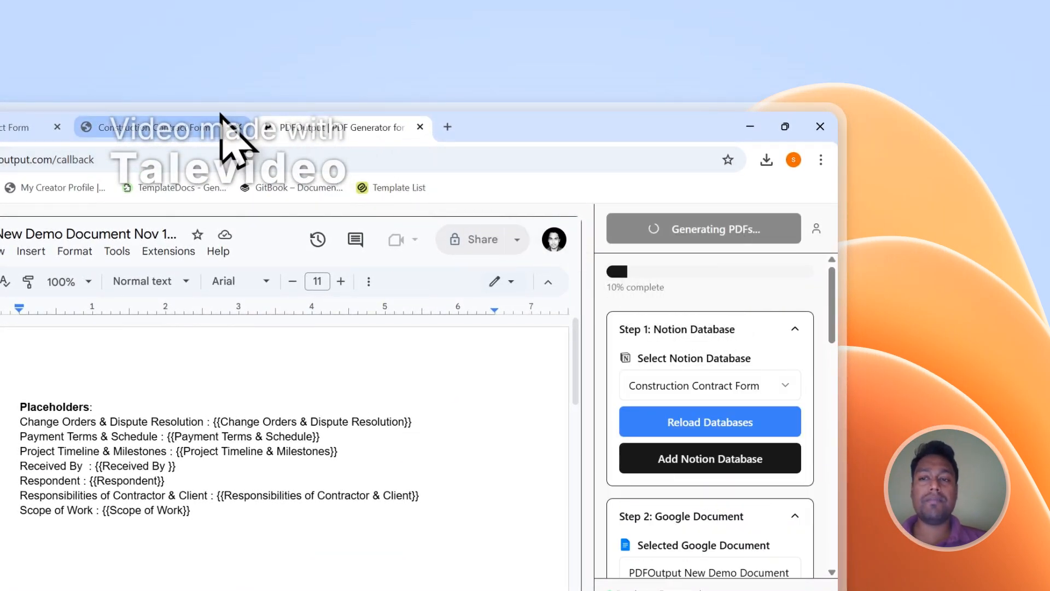
click(221, 115)
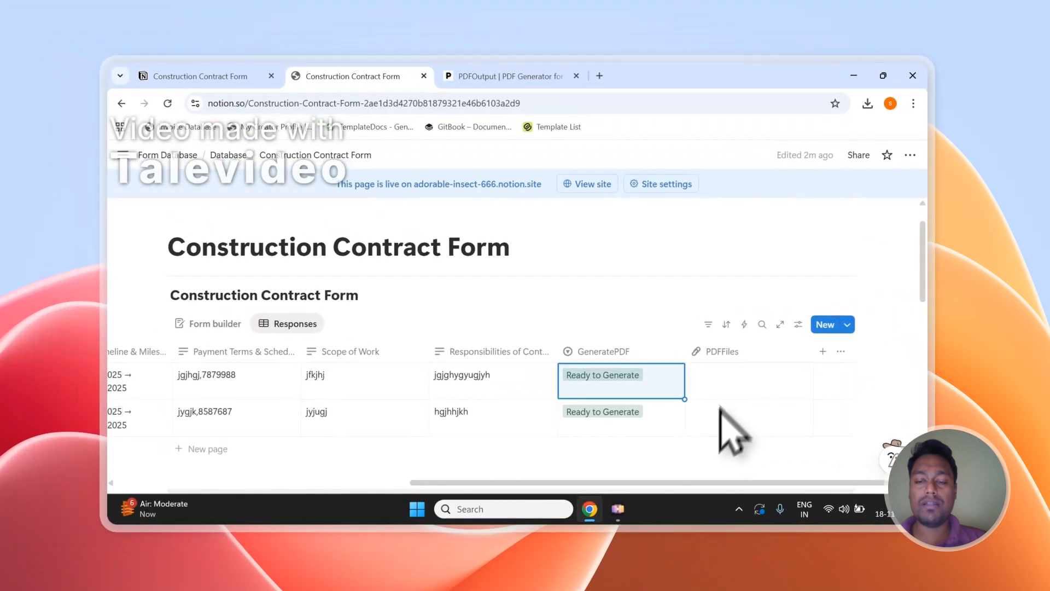
click(871, 110)
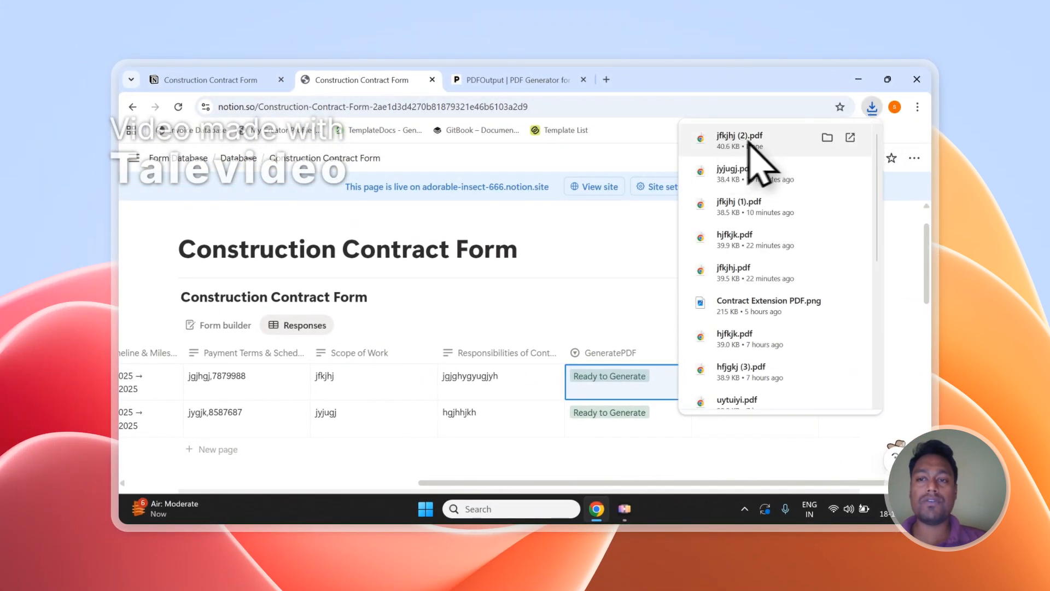
click(665, 238)
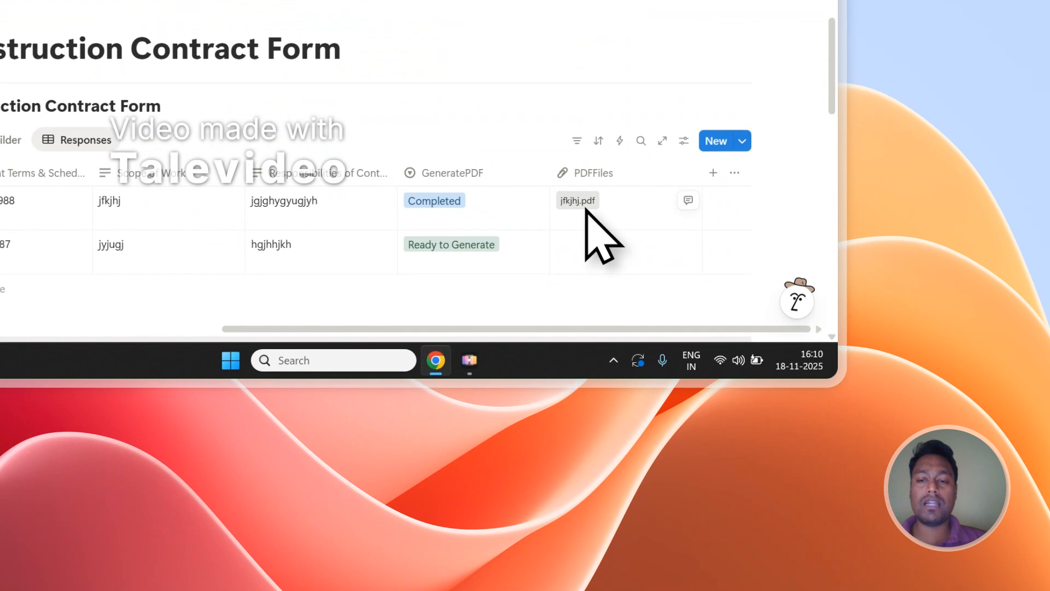
- Open the PDFs attached to both responses in the PDFFiles column, review their filled-in fields, and close them
click(586, 206)
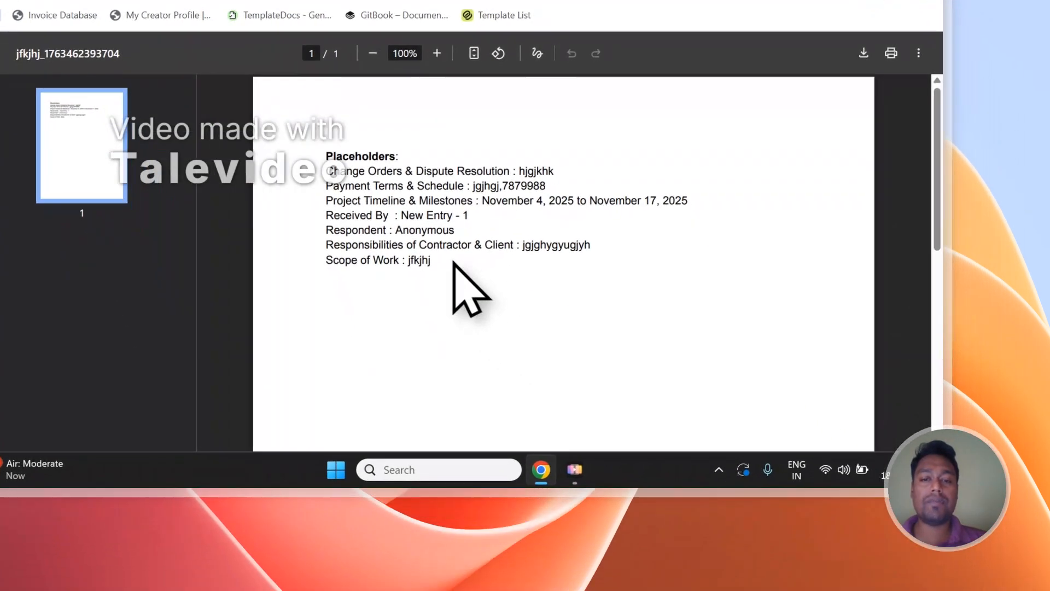
drag(520, 424, 391, 359)
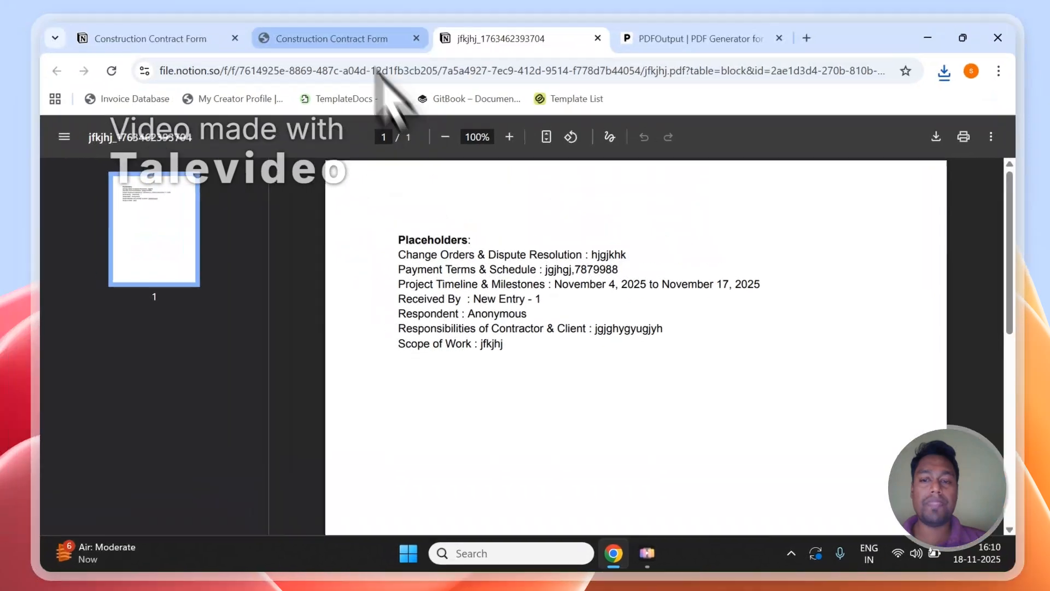
click(339, 38)
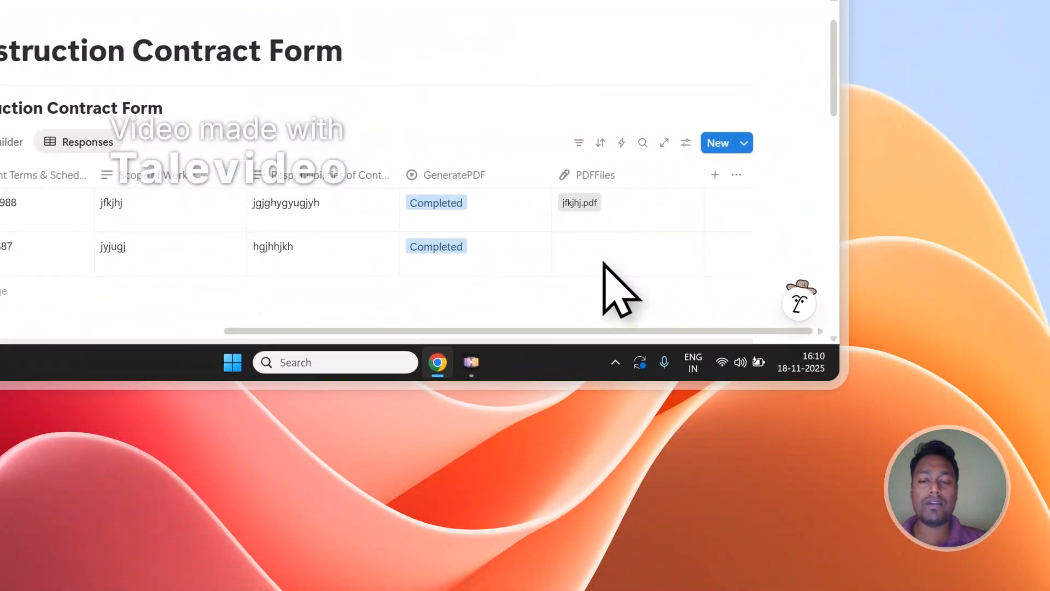
click(593, 249)
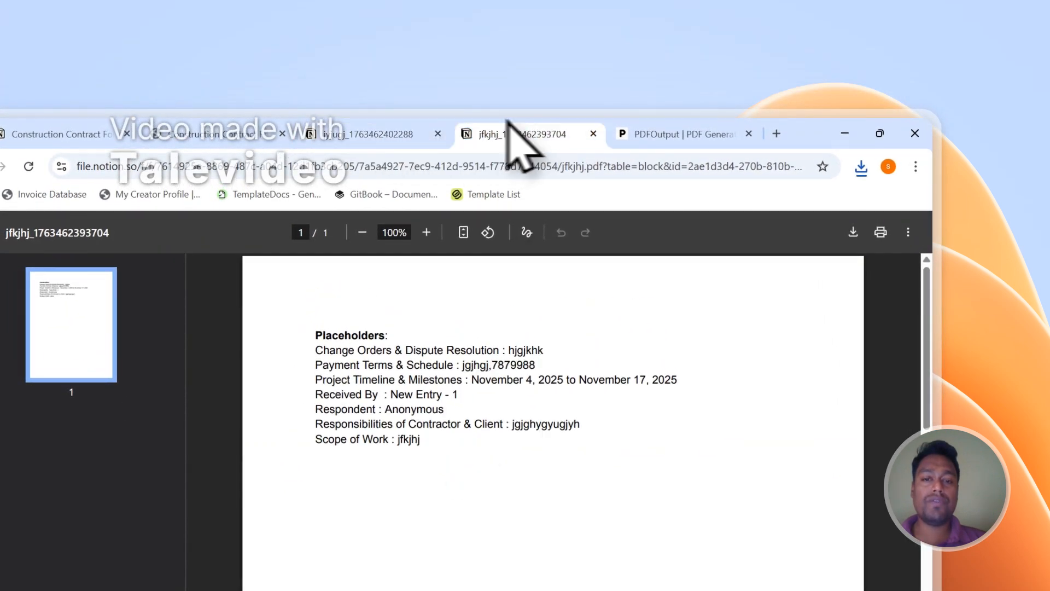
click(437, 133)
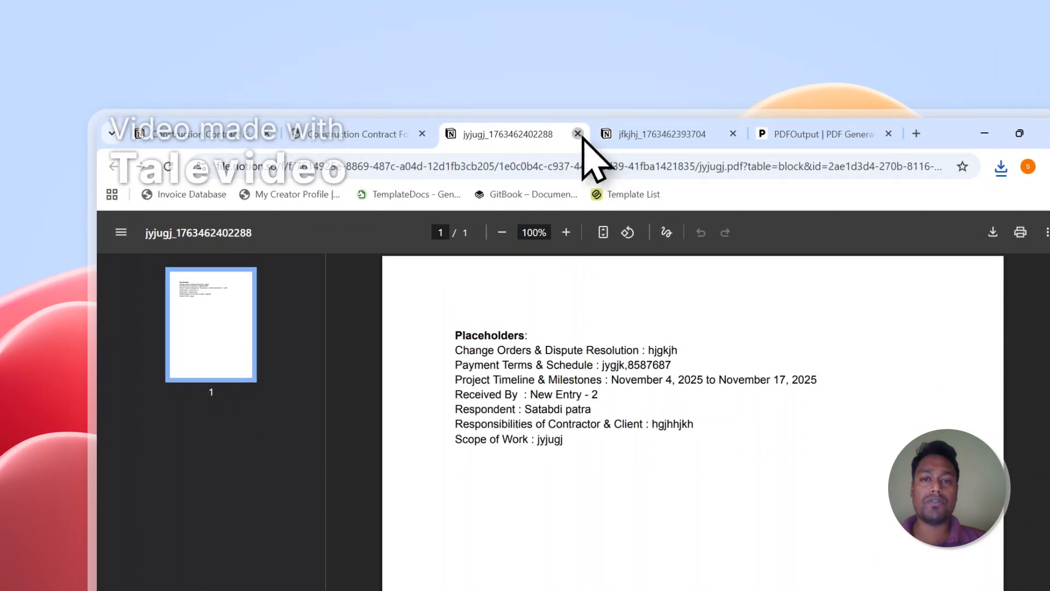
click(577, 133)
click(578, 133)
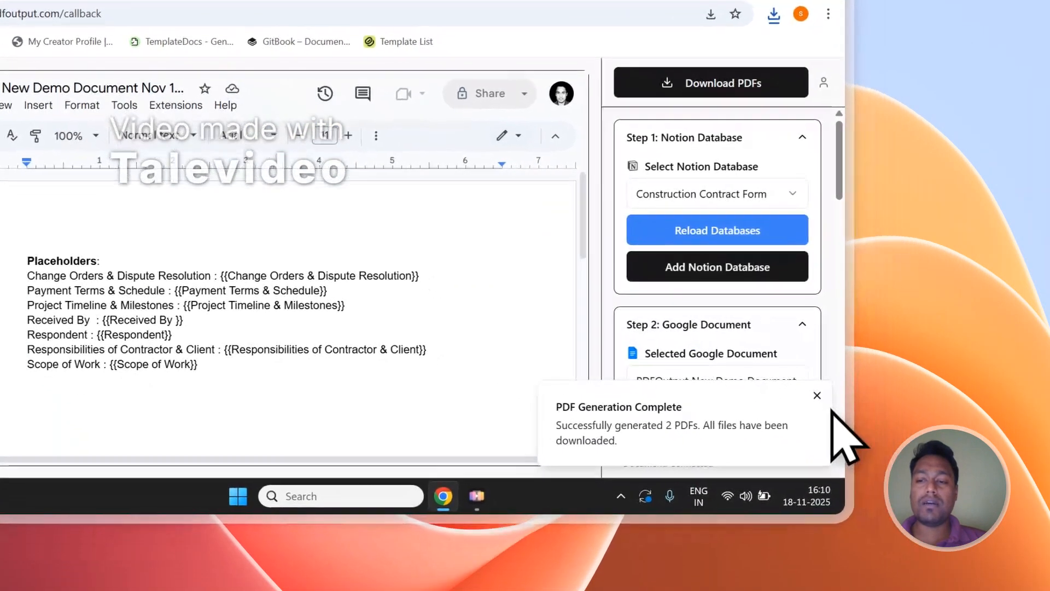
- Set up the Notion automation in PDFOutput's mapping section and dismiss the notification
scroll(785, 267, down, 4)
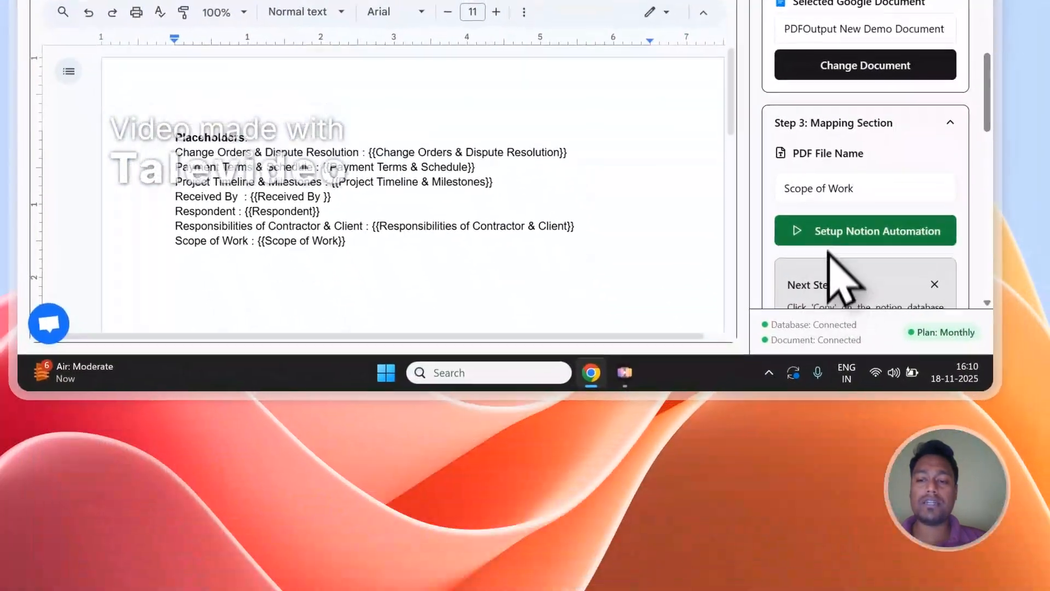
click(674, 353)
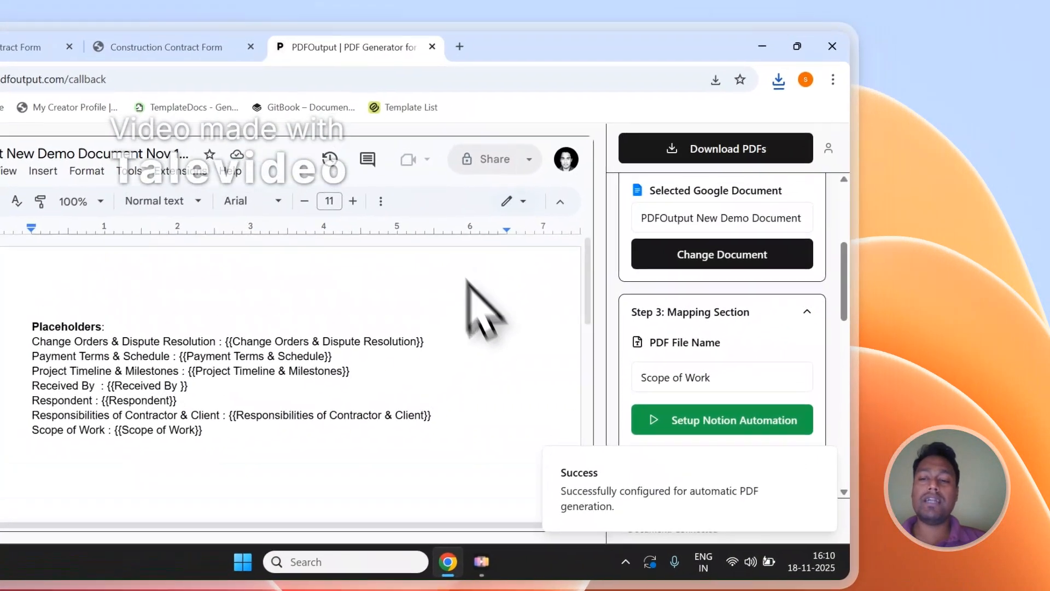
click(810, 480)
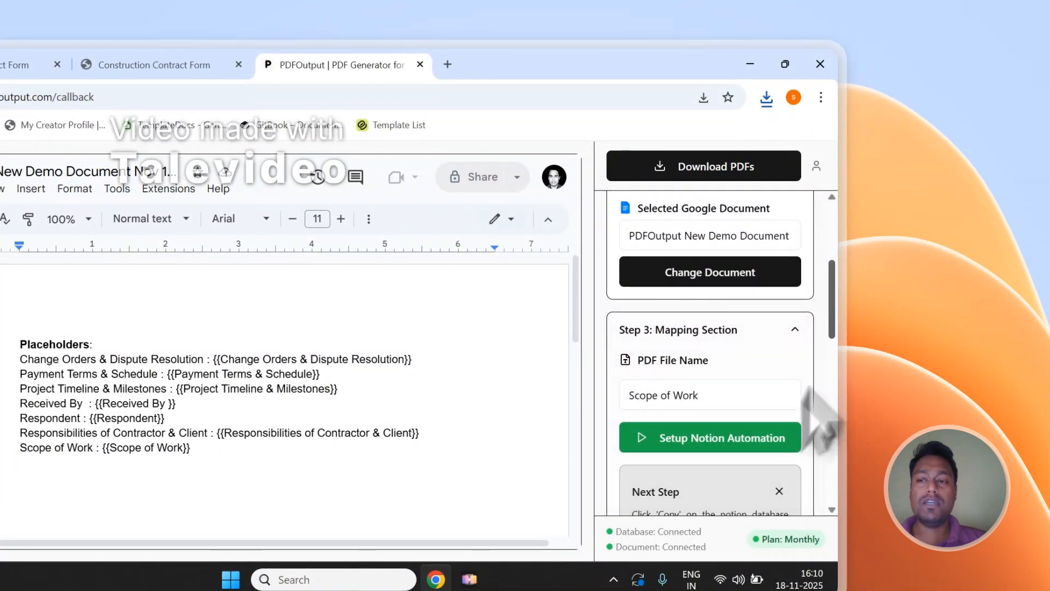
scroll(805, 391, up, 5)
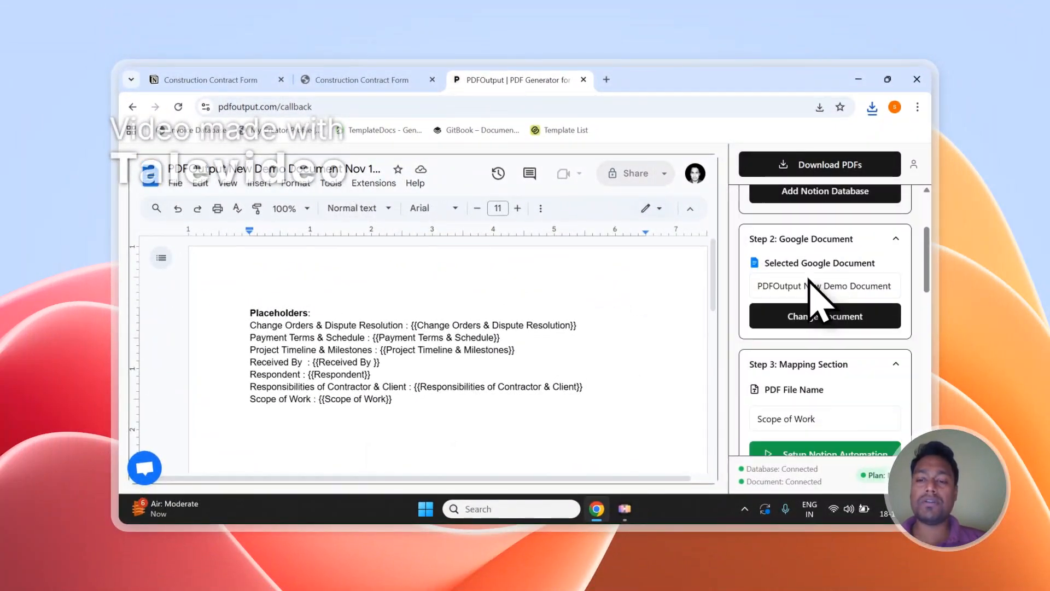
- Add a third row to the Construction Contract Form responses in Notion and set its GeneratePDF status to Ready to Generate
click(421, 80)
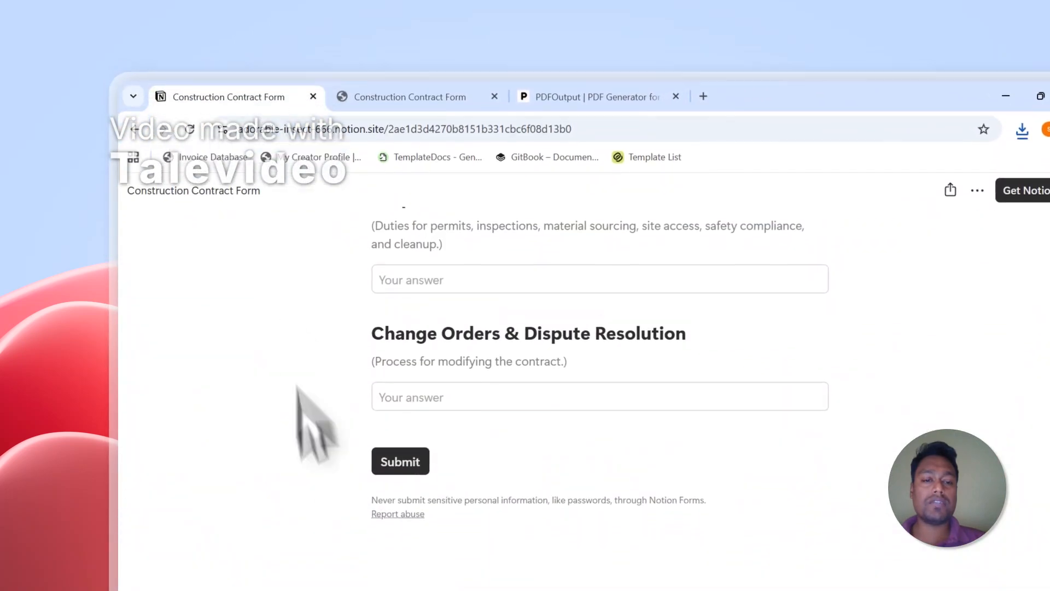
click(406, 97)
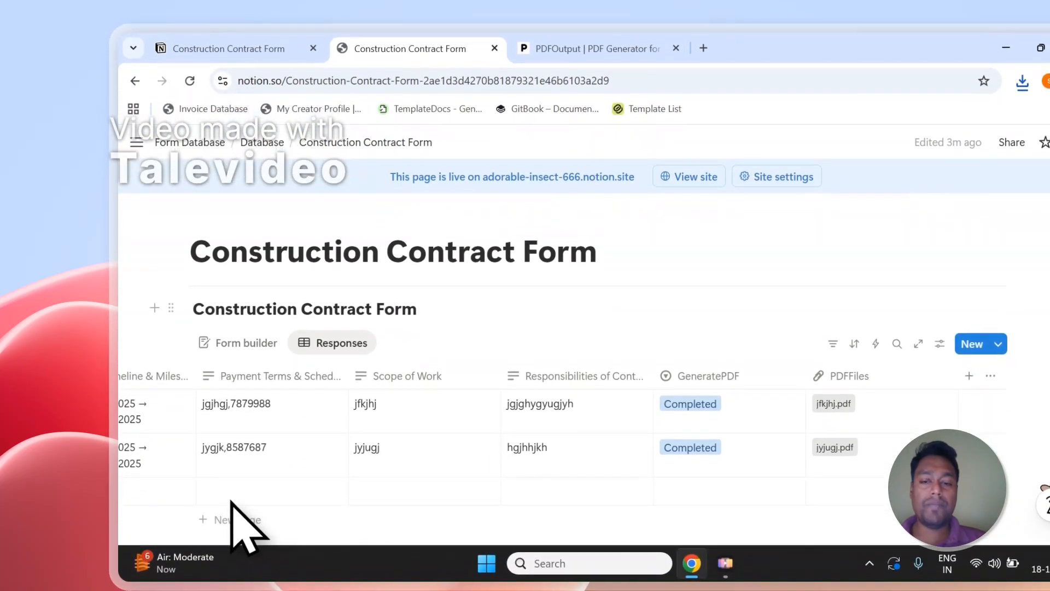
click(235, 564)
click(758, 565)
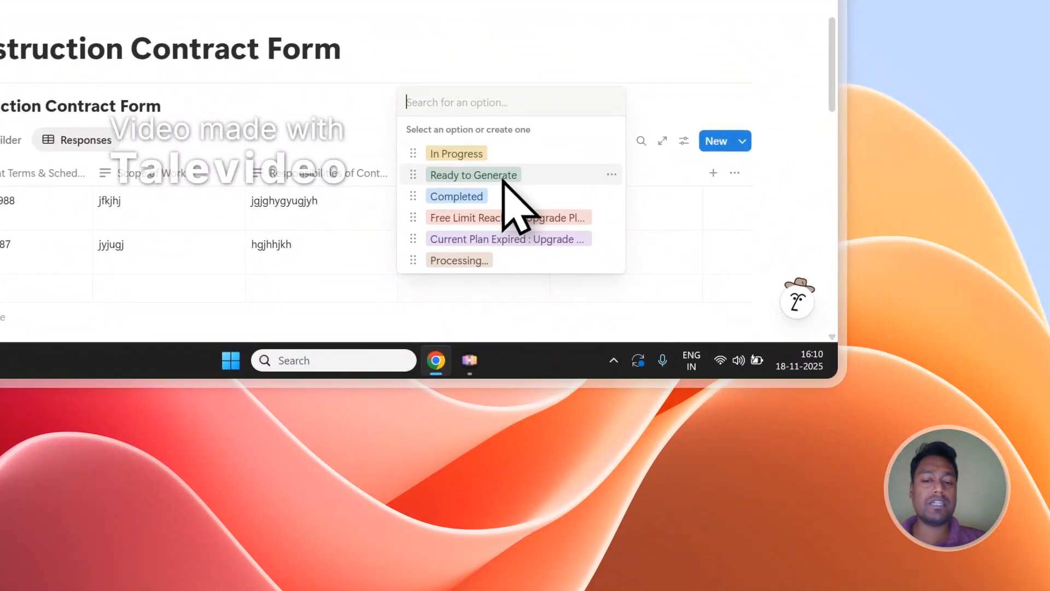
click(515, 188)
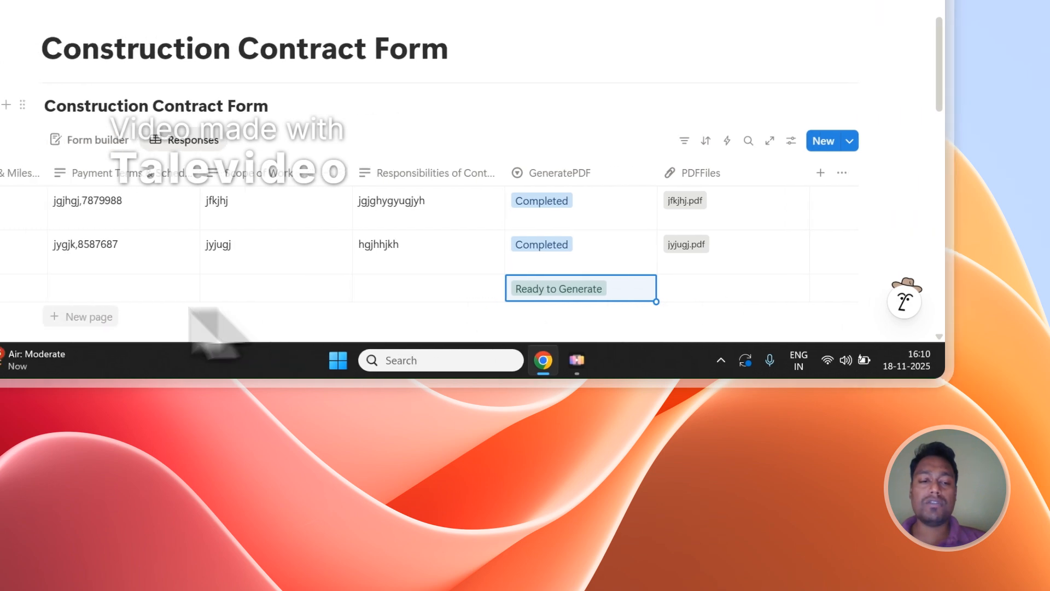
- Add a fourth row to the responses table and set its GeneratePDF status to Ready to Generate
click(246, 314)
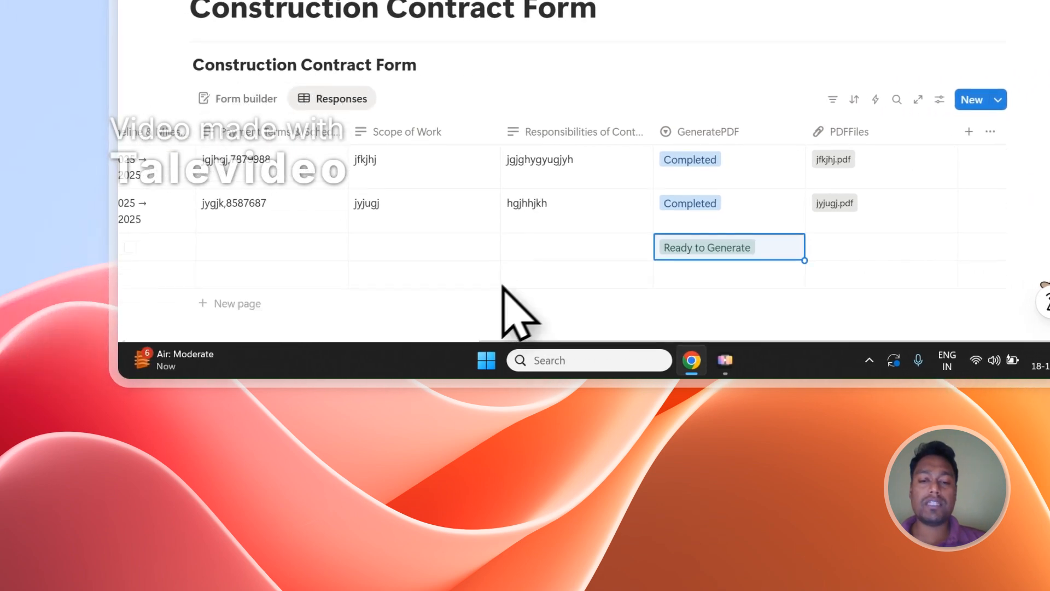
scroll(574, 295, down, 1)
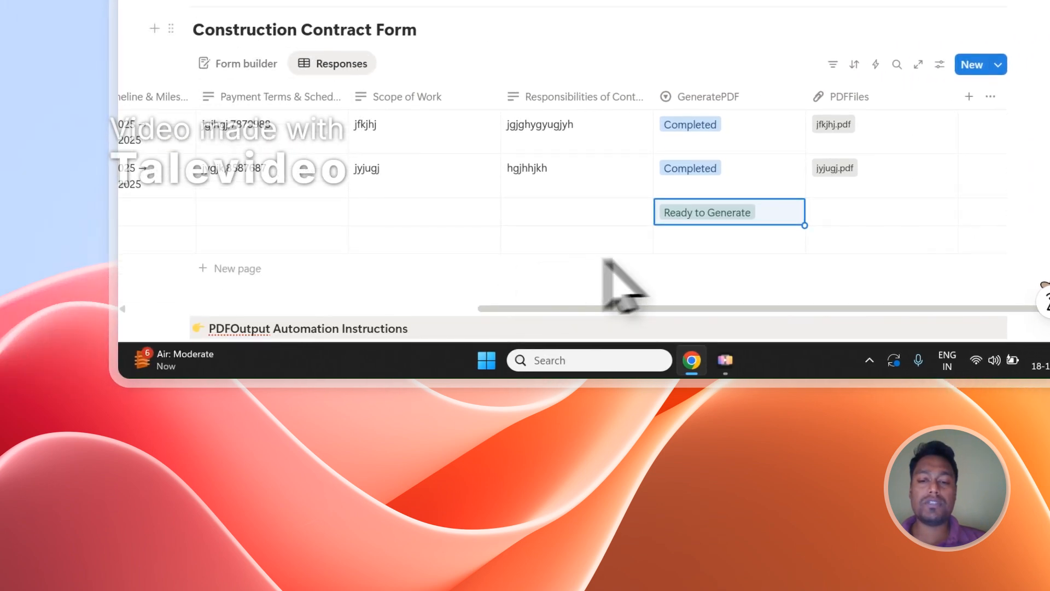
click(787, 274)
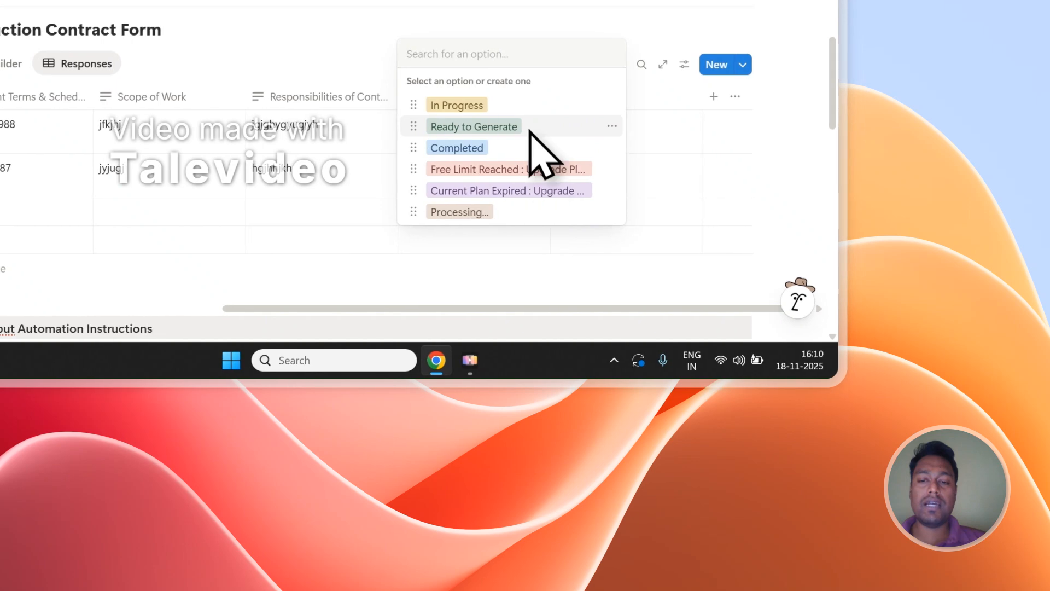
click(528, 130)
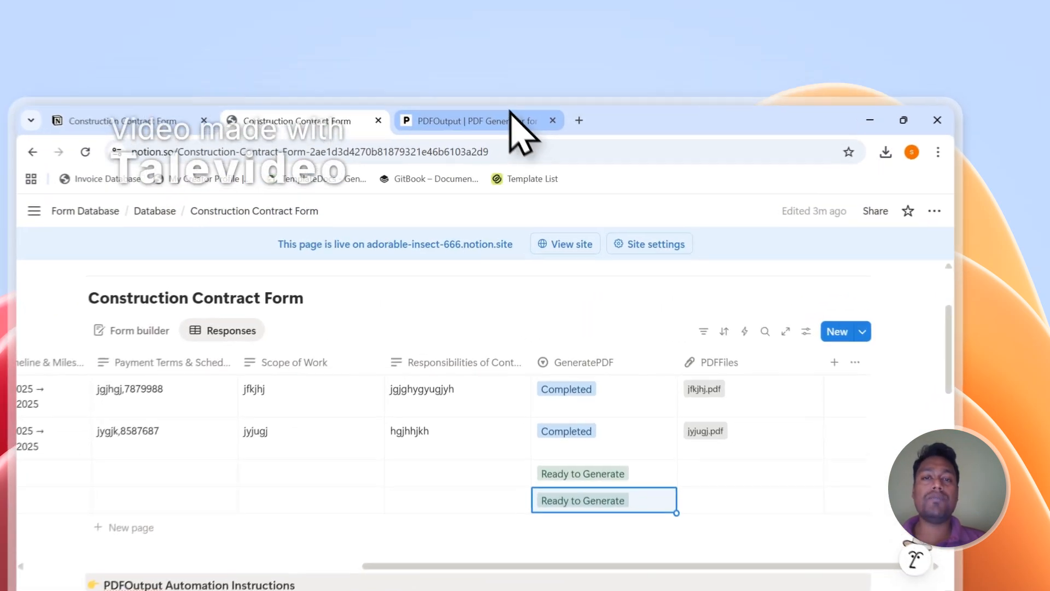
- Switch to PDFOutput, close the support chat, and sign out of the account
click(547, 80)
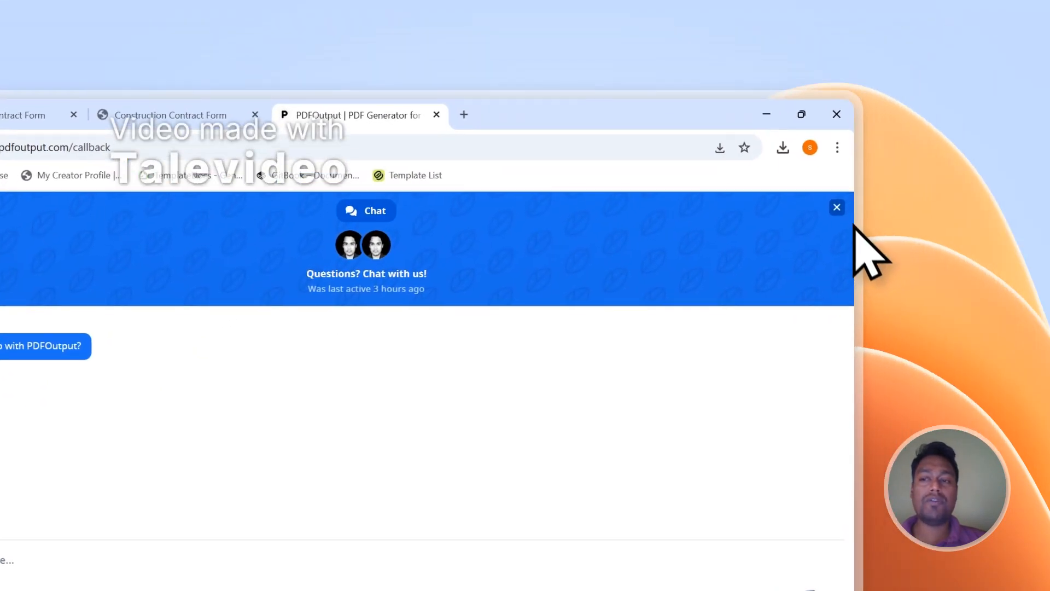
click(821, 226)
mouse_move(830, 235)
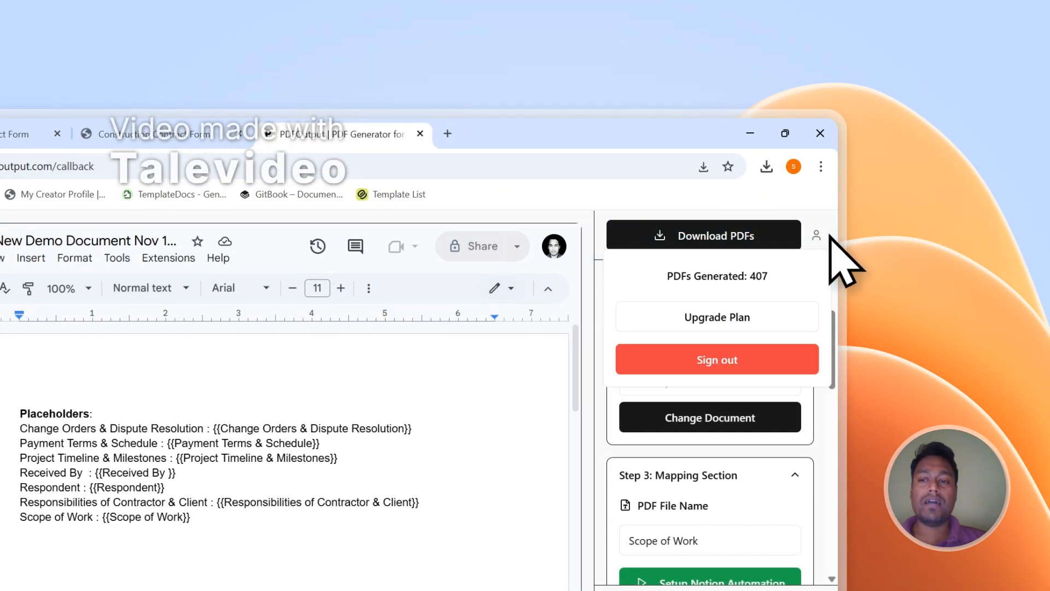
click(734, 356)
- Review the Send Message form on PDFOutput's Contact page and return to the Notion responses table
scroll(834, 301, down, 20)
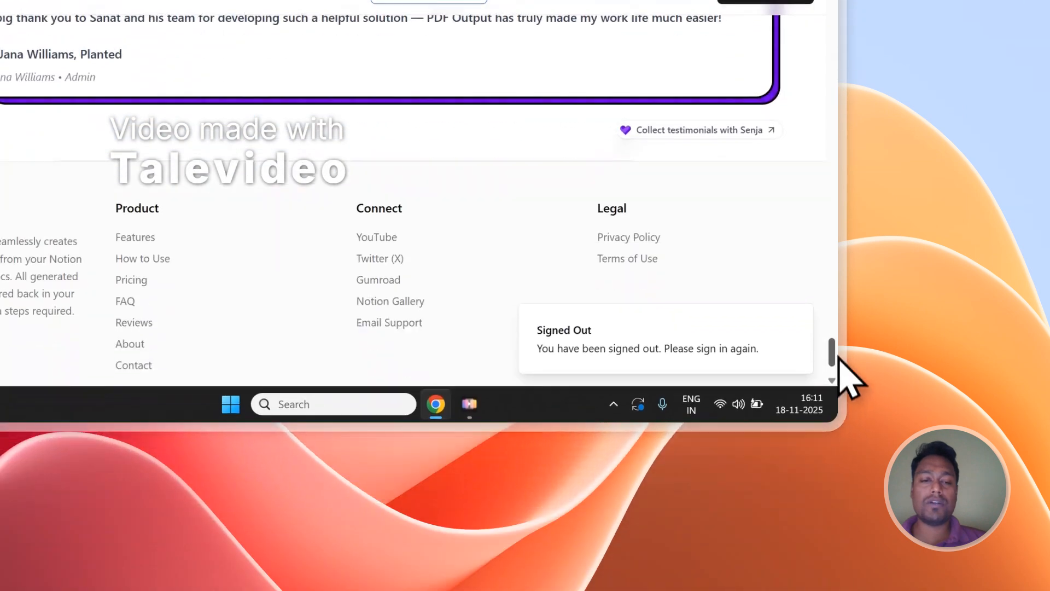
click(134, 365)
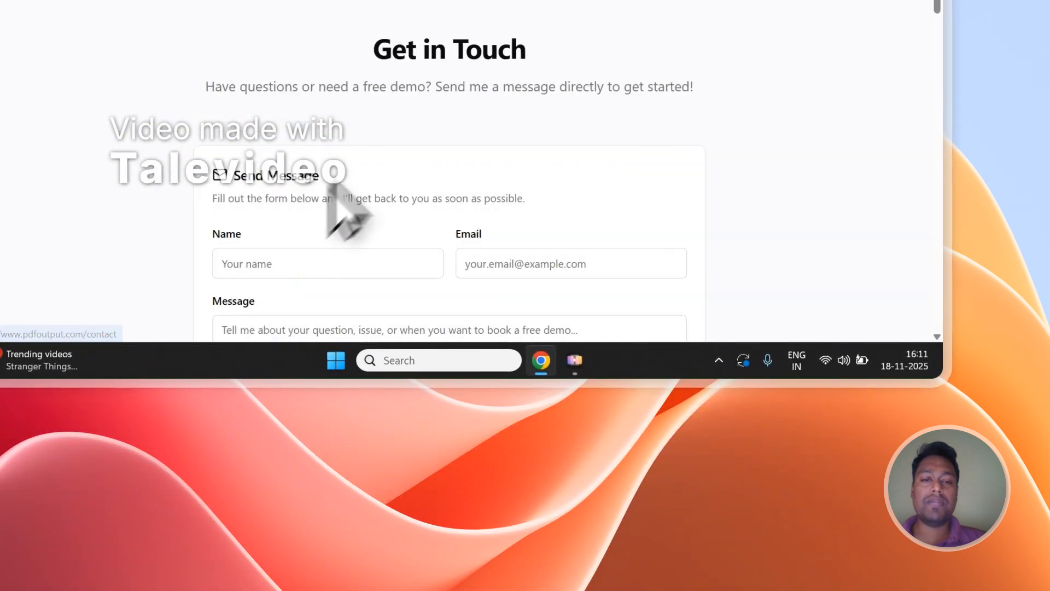
scroll(355, 165, down, 3)
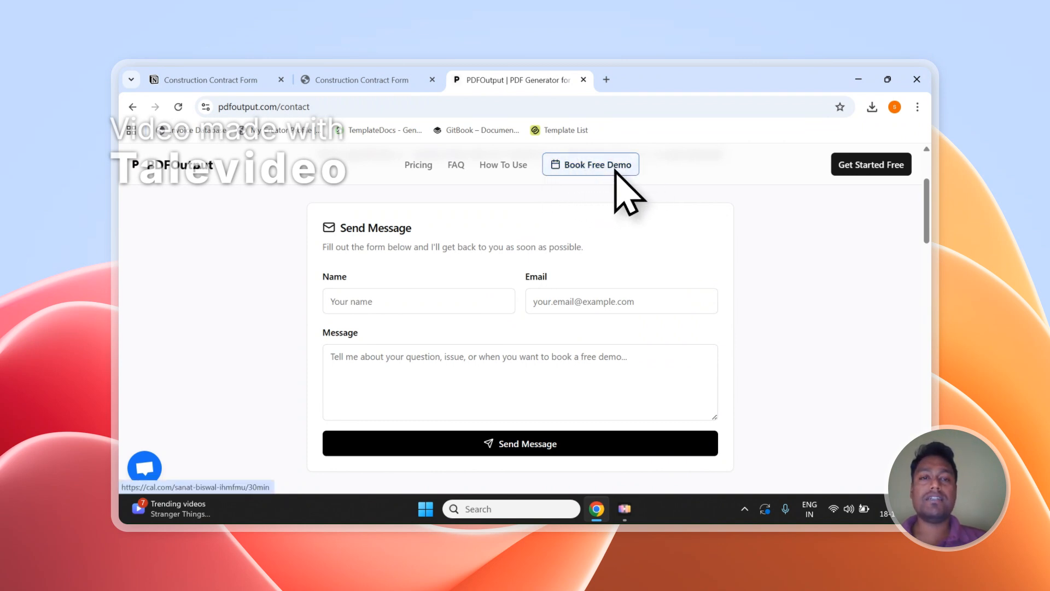
click(363, 81)
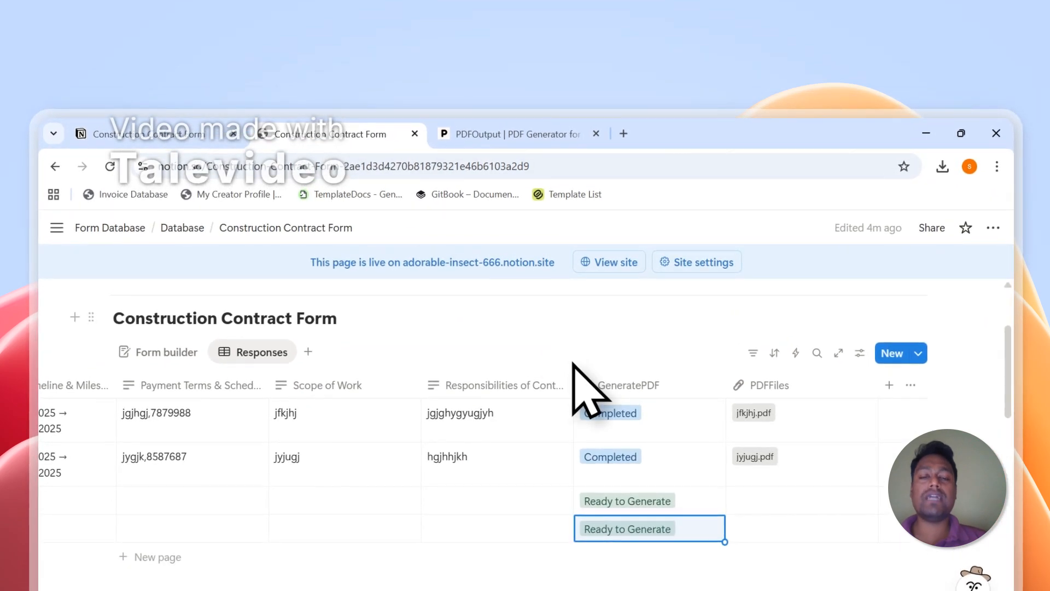